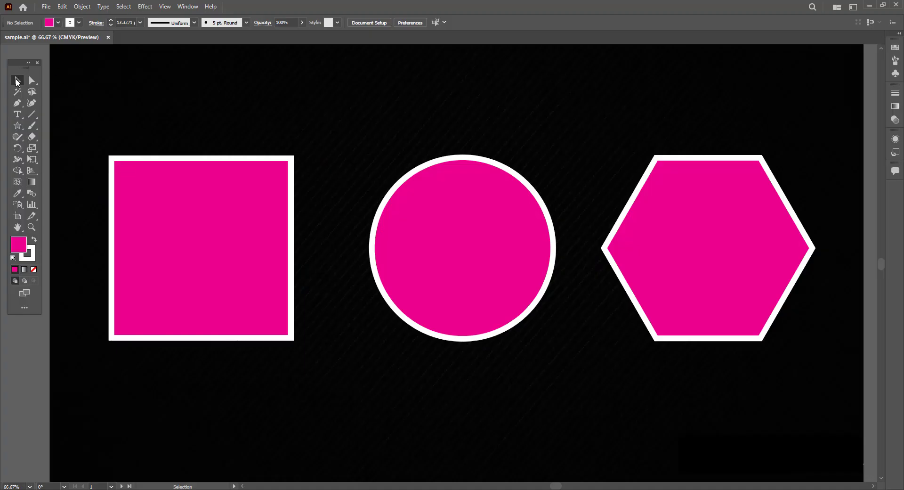
# - Select the square, circle and hexagon in turn to compare how each shape is selected
pyautogui.click(250, 206)
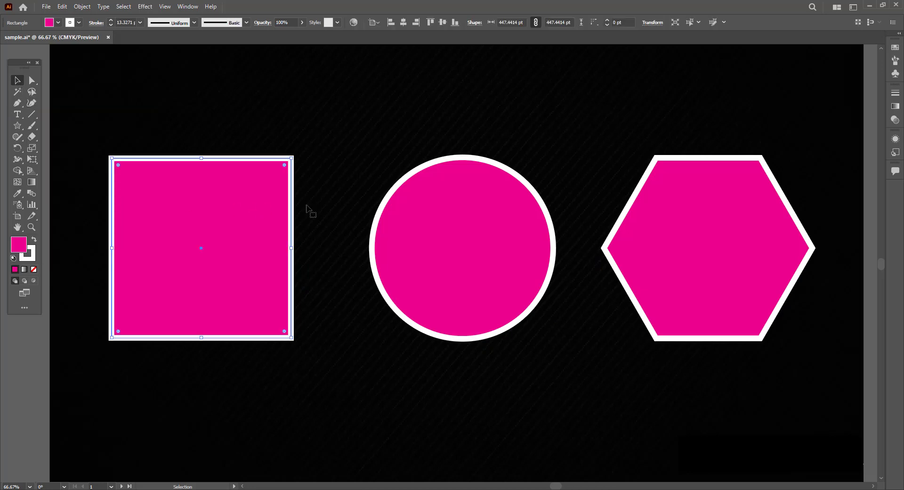
pyautogui.click(422, 212)
pyautogui.click(722, 212)
pyautogui.click(483, 212)
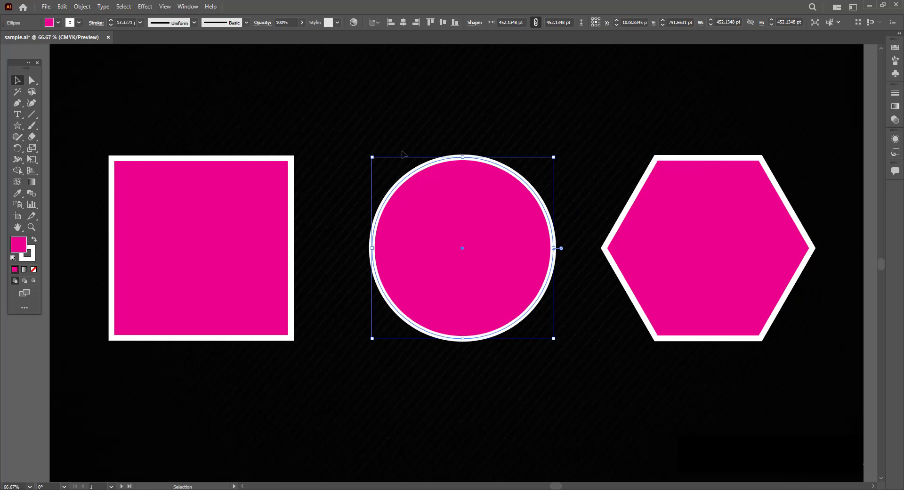
pyautogui.click(708, 202)
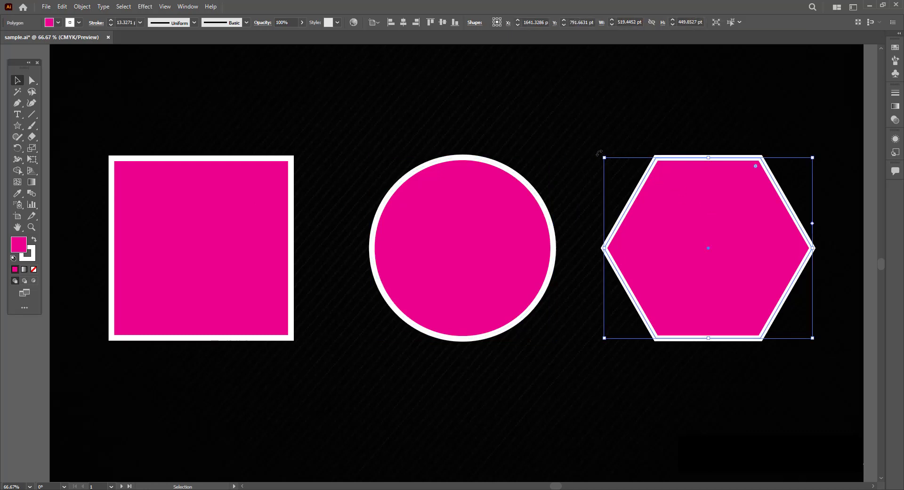
pyautogui.moveTo(604, 154)
pyautogui.mouseDown()
pyautogui.moveTo(586, 200)
pyautogui.moveTo(601, 156)
pyautogui.mouseUp()
pyautogui.click(435, 226)
pyautogui.click(236, 196)
pyautogui.moveTo(284, 166); pyautogui.dragTo(272, 135)
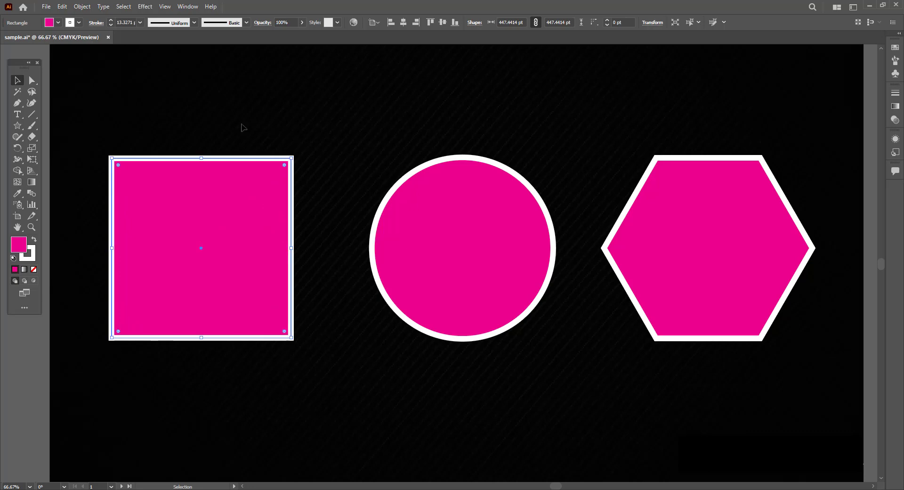
pyautogui.moveTo(30, 83); pyautogui.dragTo(82, 81)
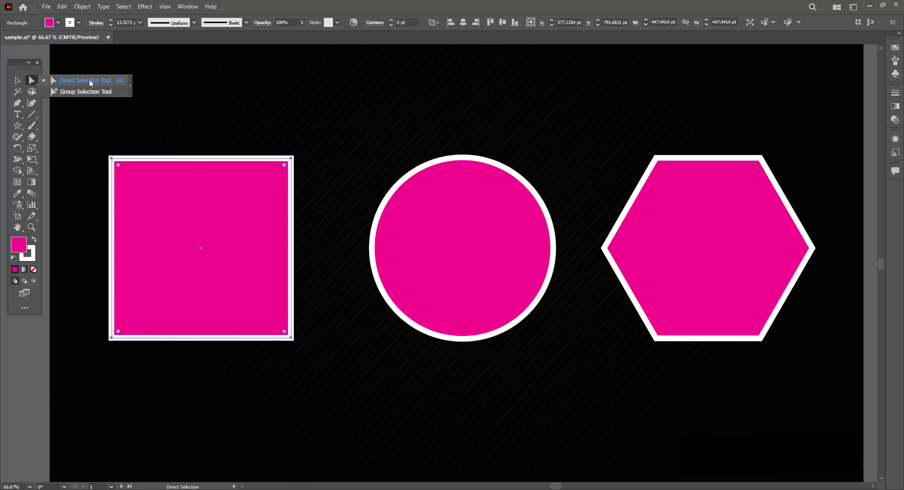
pyautogui.click(17, 81)
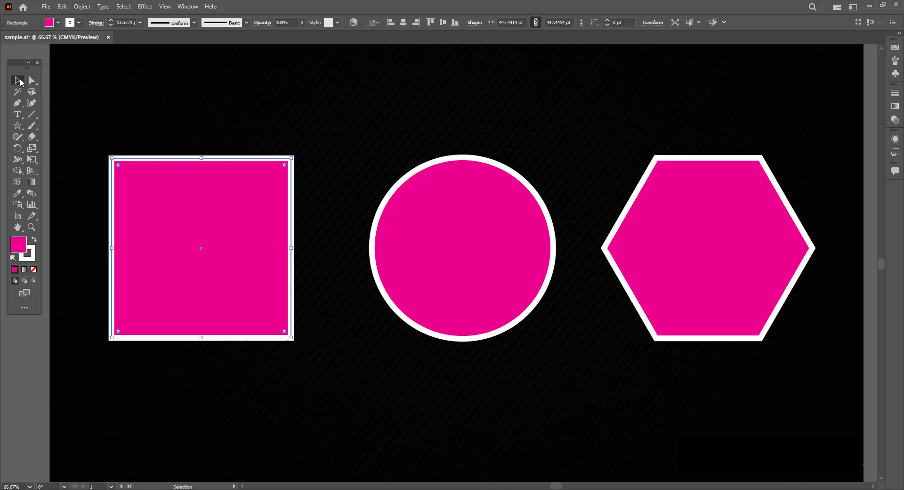
pyautogui.click(530, 225)
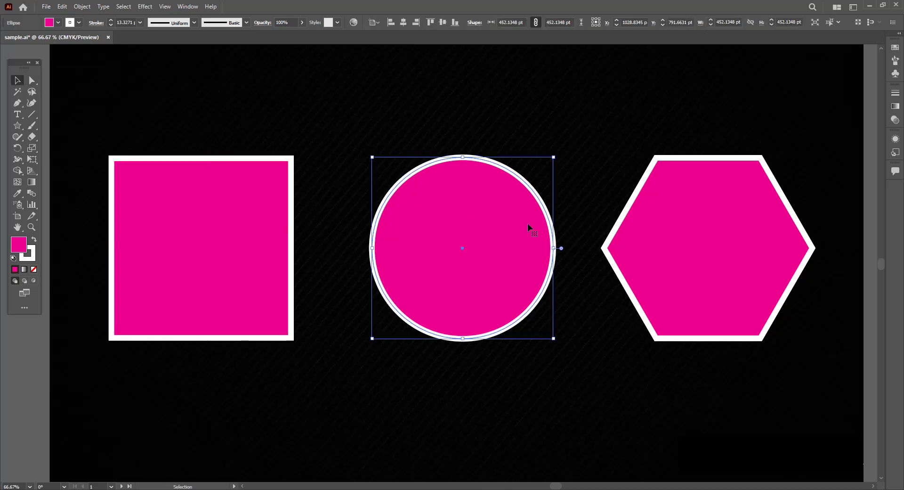
pyautogui.click(659, 193)
pyautogui.click(431, 267)
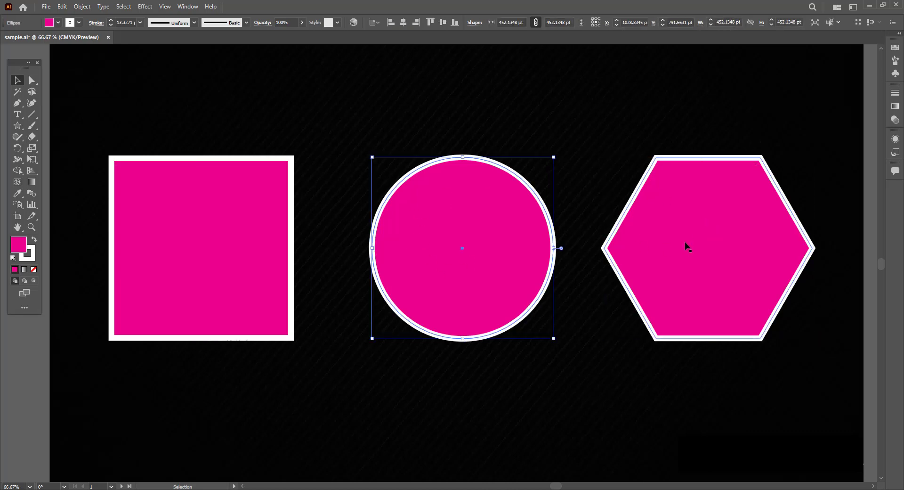
pyautogui.click(685, 243)
pyautogui.click(440, 240)
pyautogui.click(213, 231)
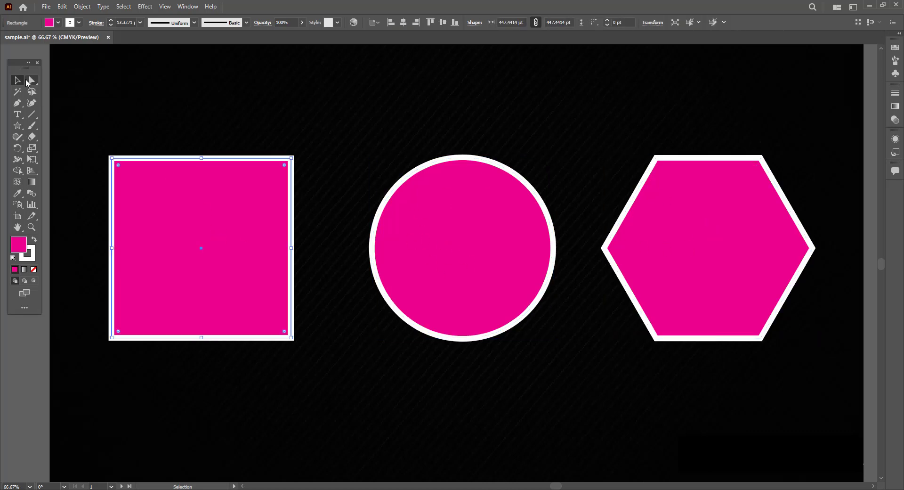
# - With the Direct Selection tool, drag the square's edges and corner anchors to distort it into an angular shape
pyautogui.moveTo(27, 80); pyautogui.dragTo(75, 79)
pyautogui.click(165, 93)
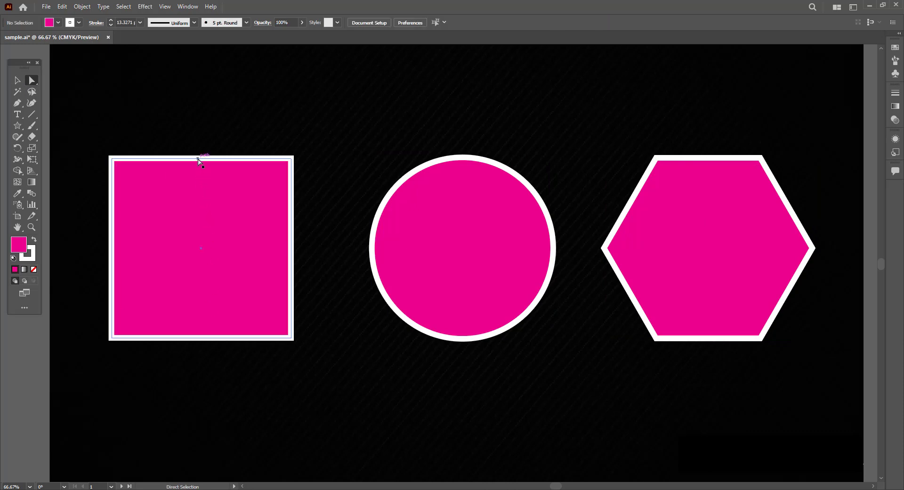
pyautogui.moveTo(198, 159)
pyautogui.mouseDown()
pyautogui.moveTo(195, 110)
pyautogui.moveTo(197, 173)
pyautogui.mouseUp()
pyautogui.moveTo(200, 342); pyautogui.dragTo(201, 364)
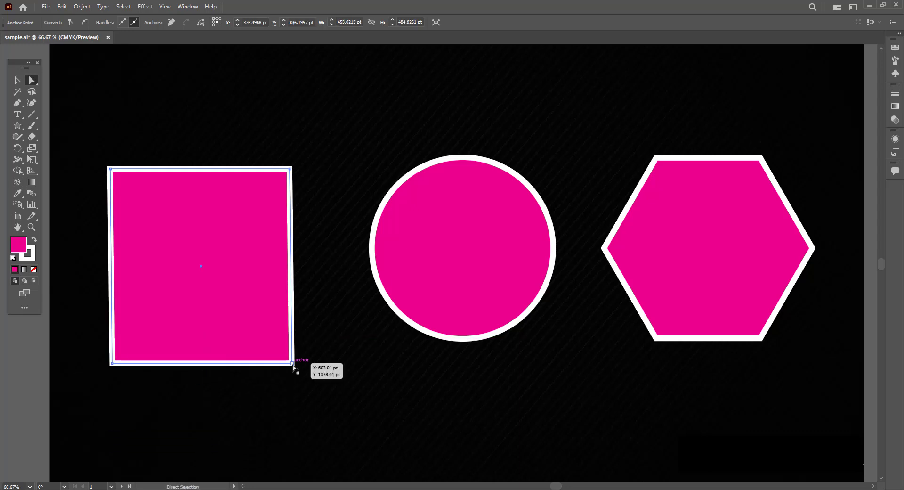
pyautogui.moveTo(293, 362); pyautogui.dragTo(334, 410)
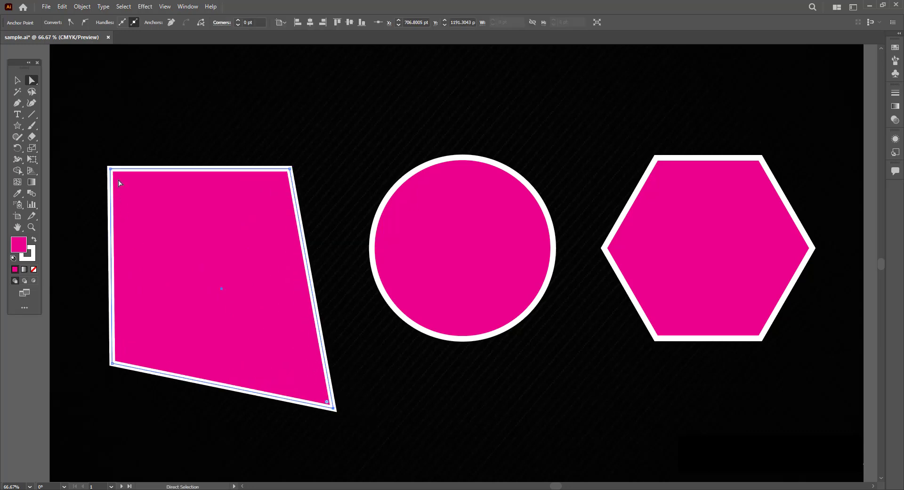
pyautogui.moveTo(111, 171); pyautogui.dragTo(260, 324)
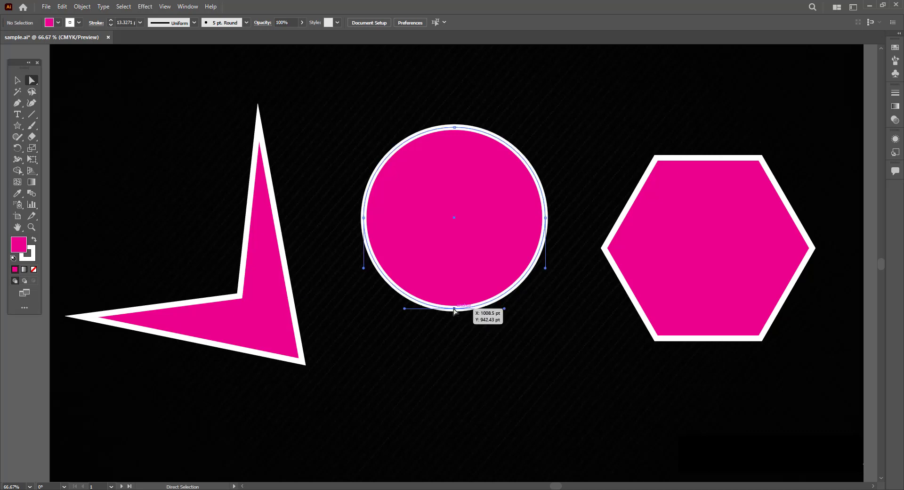
# - Reshape the circle into an egg by pulling its bottom anchor down and adjusting its top anchor and a handle
pyautogui.moveTo(454, 309); pyautogui.dragTo(453, 380)
pyautogui.moveTo(454, 128); pyautogui.dragTo(454, 122)
pyautogui.moveTo(423, 204); pyautogui.dragTo(396, 196)
pyautogui.click(609, 261)
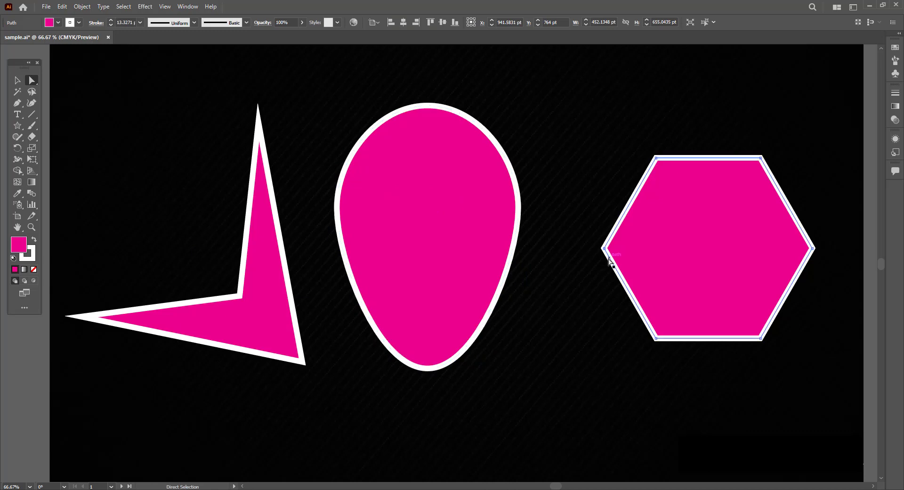
pyautogui.click(585, 251)
pyautogui.click(605, 248)
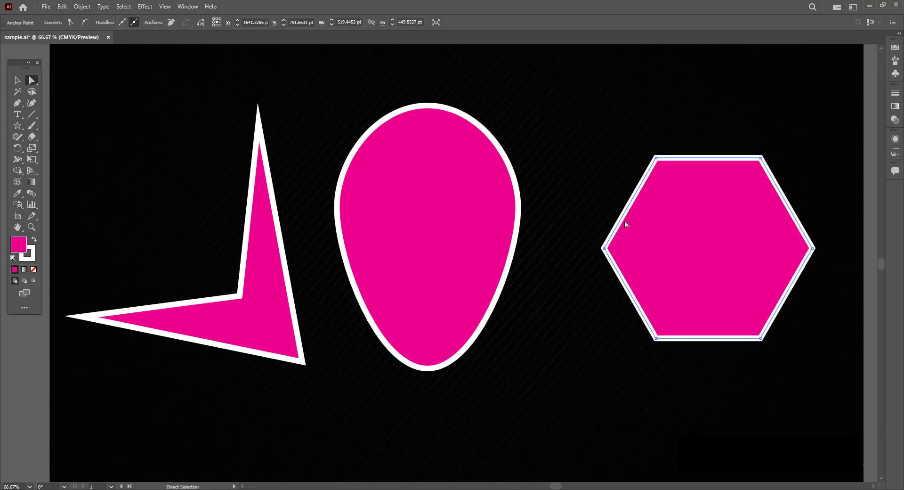
pyautogui.moveTo(620, 219); pyautogui.dragTo(613, 215)
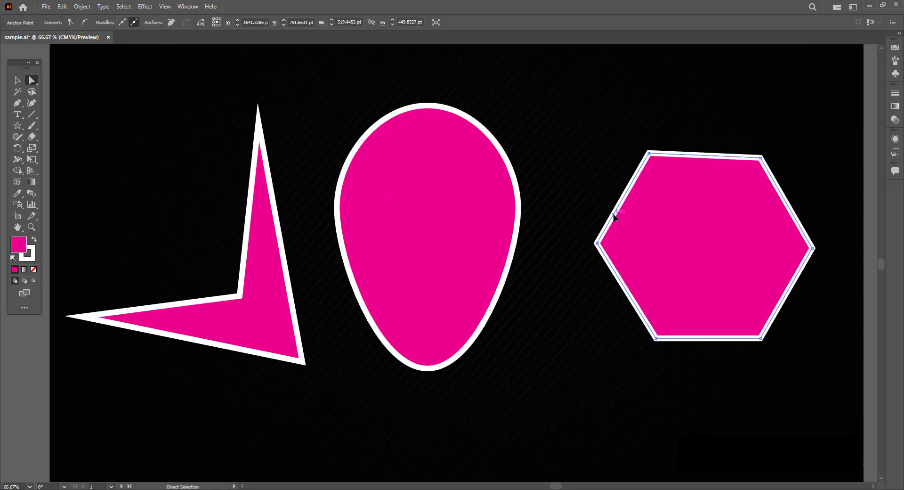
pyautogui.hotkey('ctrl', 'z')
# - Move the hexagon and drag its anchors to reshape it into a tapered cup with two pointed ears
pyautogui.moveTo(708, 248); pyautogui.dragTo(664, 239)
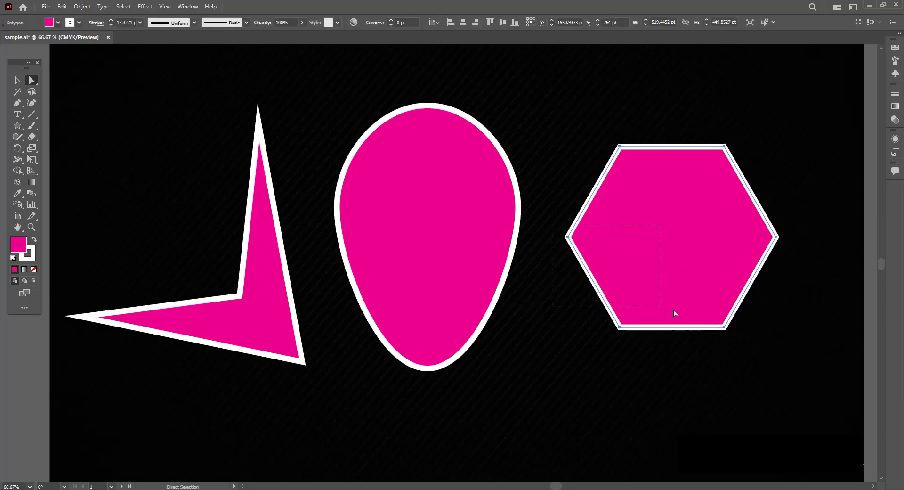
pyautogui.moveTo(674, 313); pyautogui.dragTo(780, 364)
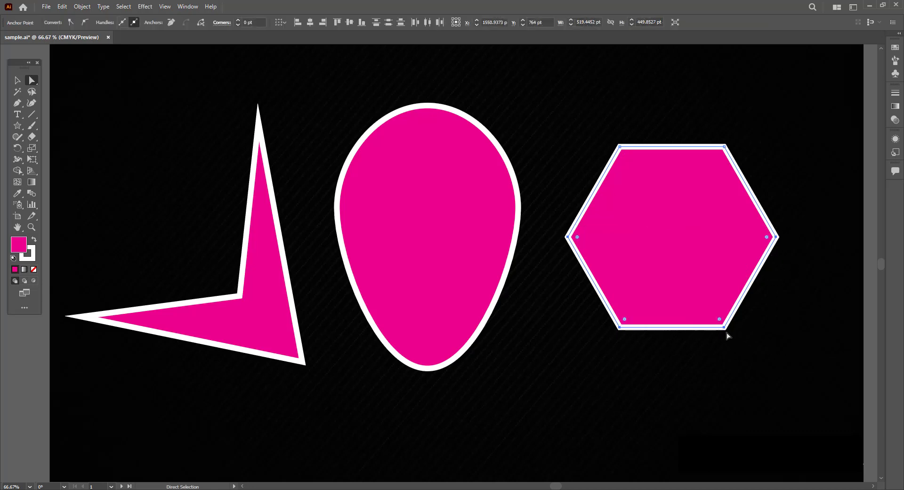
pyautogui.moveTo(728, 335); pyautogui.dragTo(730, 375)
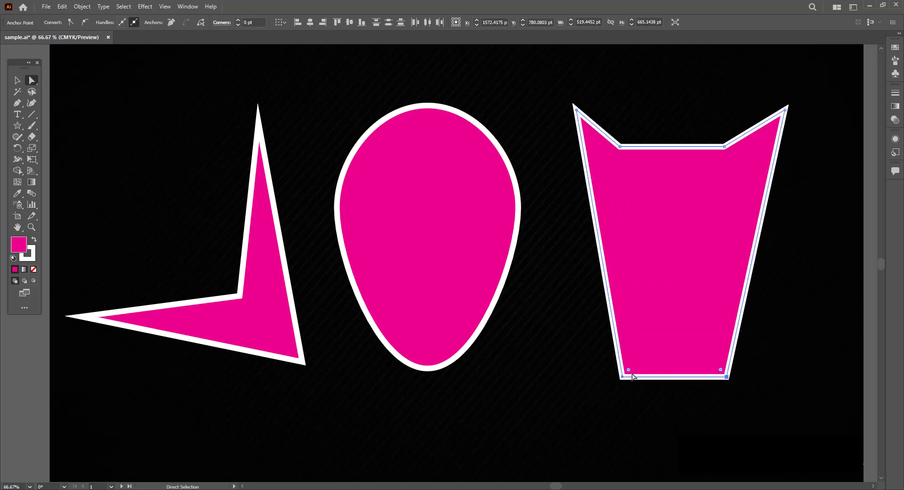
# - Round the cup's bottom corners and the angular shape's corners with the corner widgets
pyautogui.moveTo(630, 373)
pyautogui.mouseDown()
pyautogui.moveTo(659, 313)
pyautogui.moveTo(644, 359)
pyautogui.moveTo(632, 366)
pyautogui.mouseUp()
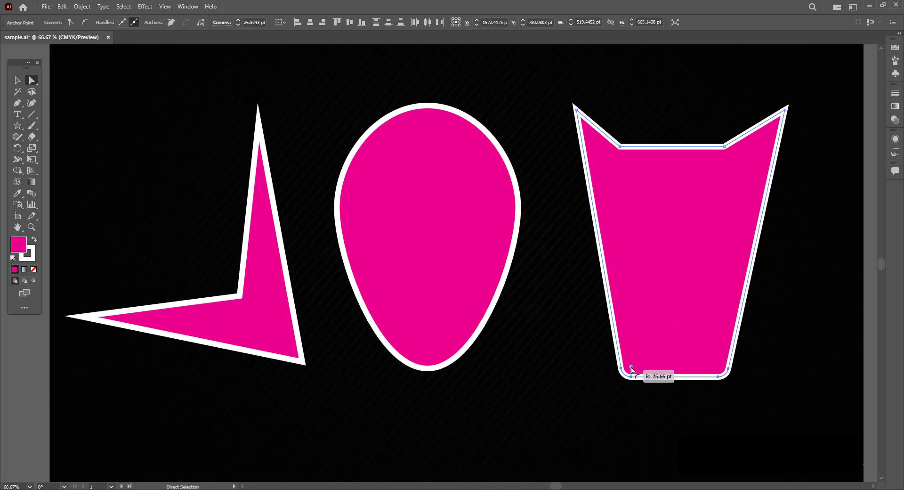
pyautogui.click(301, 318)
pyautogui.moveTo(296, 358); pyautogui.dragTo(348, 305)
pyautogui.click(423, 295)
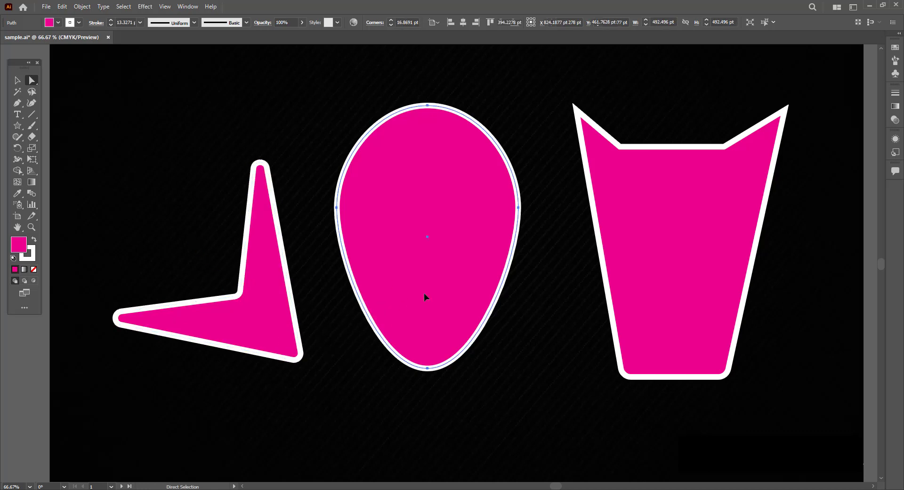
# - Move the egg, cup and angular shape up and to the left
pyautogui.moveTo(427, 330); pyautogui.dragTo(420, 299)
pyautogui.moveTo(641, 321); pyautogui.dragTo(591, 292)
pyautogui.moveTo(262, 309); pyautogui.dragTo(258, 270)
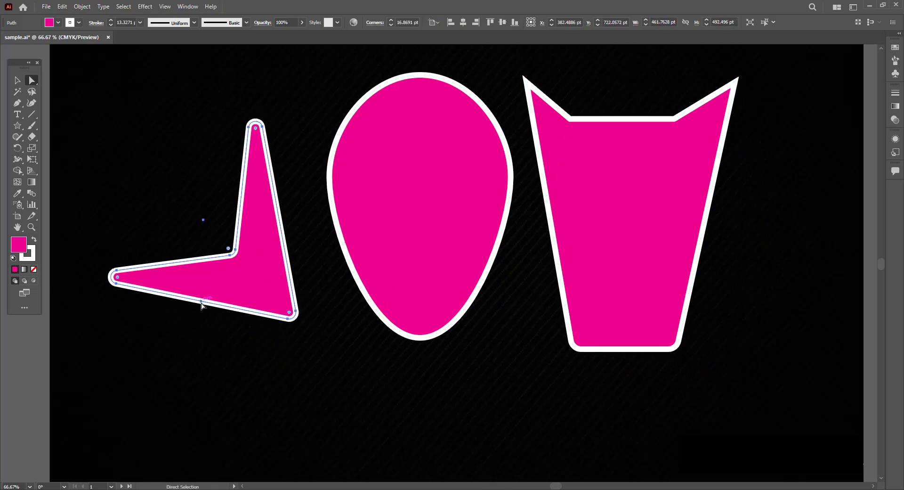
# - Stretch the angular shape's lower edge, then delete the angular shape
pyautogui.moveTo(195, 310); pyautogui.dragTo(170, 341)
pyautogui.click(202, 321)
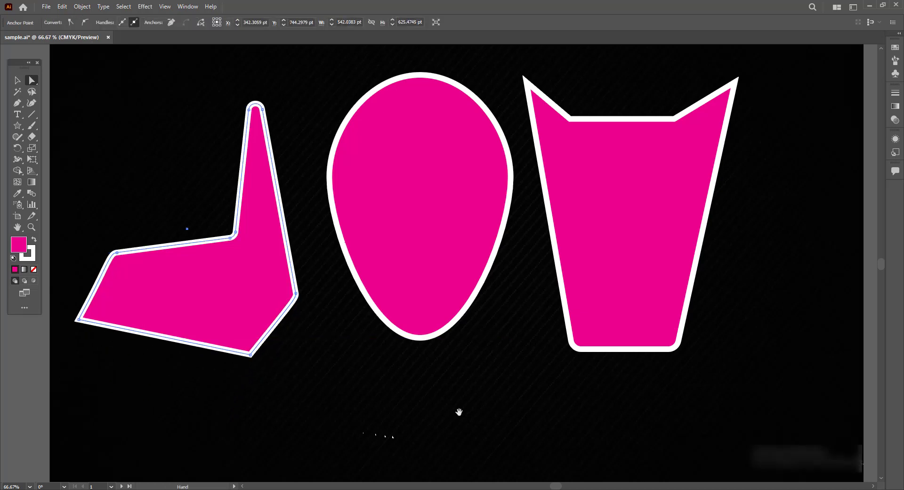
pyautogui.moveTo(460, 411); pyautogui.dragTo(363, 468)
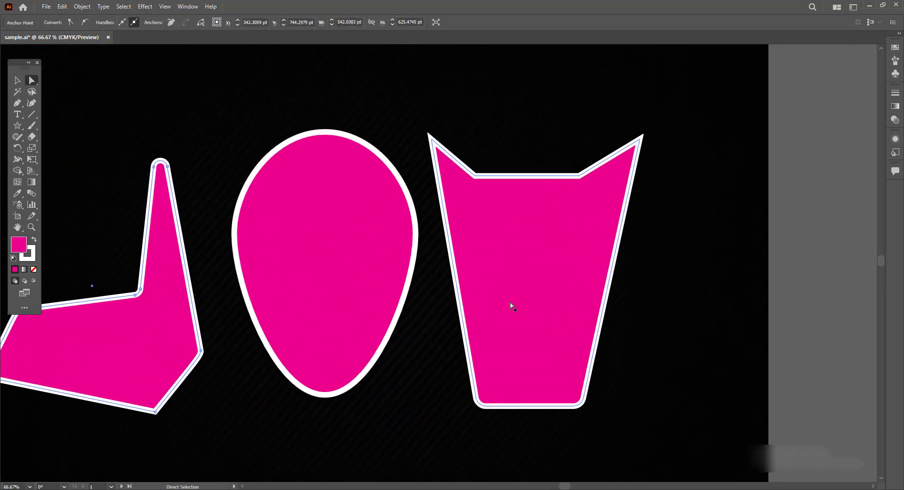
pyautogui.press('Delete')
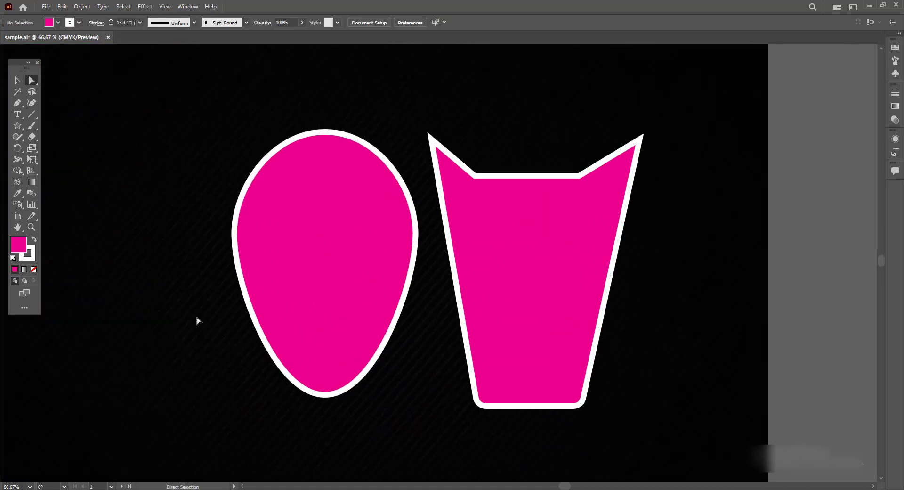
# - Move the egg and cup shapes toward the left side of the canvas
pyautogui.moveTo(282, 323); pyautogui.dragTo(97, 311)
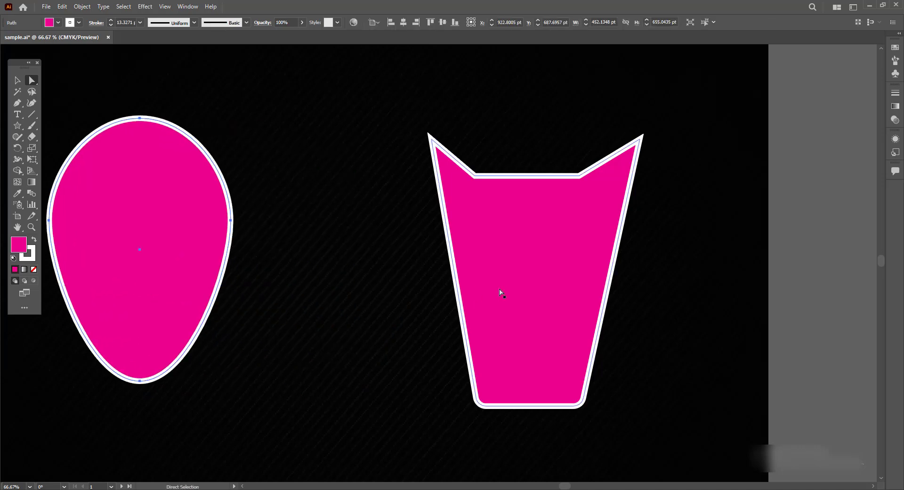
pyautogui.moveTo(500, 295); pyautogui.dragTo(291, 241)
pyautogui.moveTo(165, 251); pyautogui.dragTo(142, 254)
pyautogui.moveTo(306, 256); pyautogui.dragTo(294, 260)
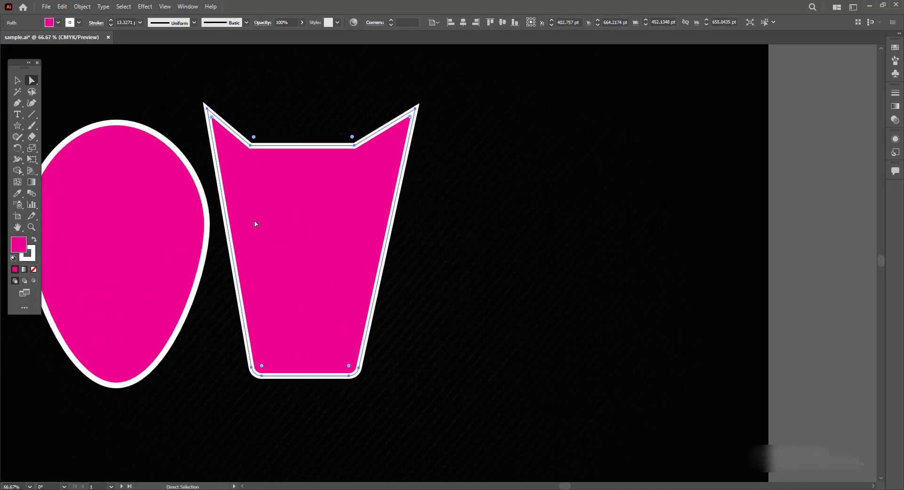
# - Draw a circle about 569 pt across with the Ellipse tool and position it to the right of the cup
pyautogui.click(17, 125)
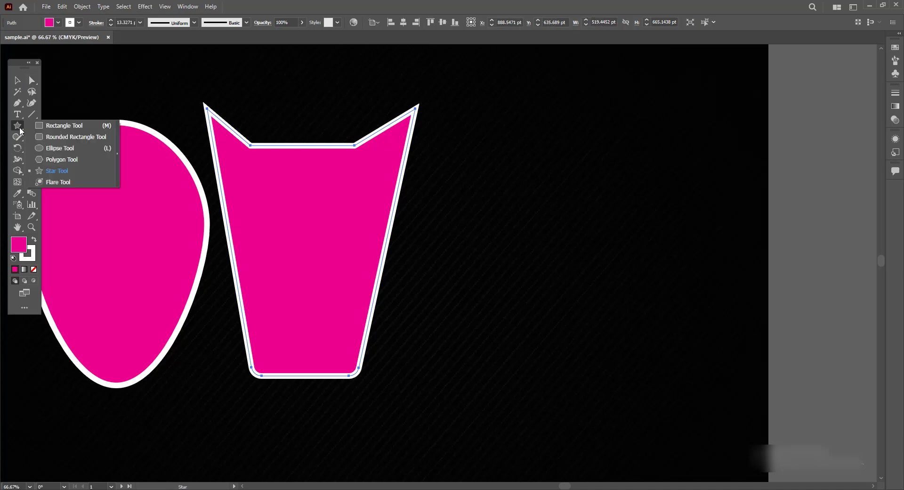
pyautogui.click(55, 147)
pyautogui.moveTo(513, 160); pyautogui.dragTo(638, 403)
pyautogui.click(17, 80)
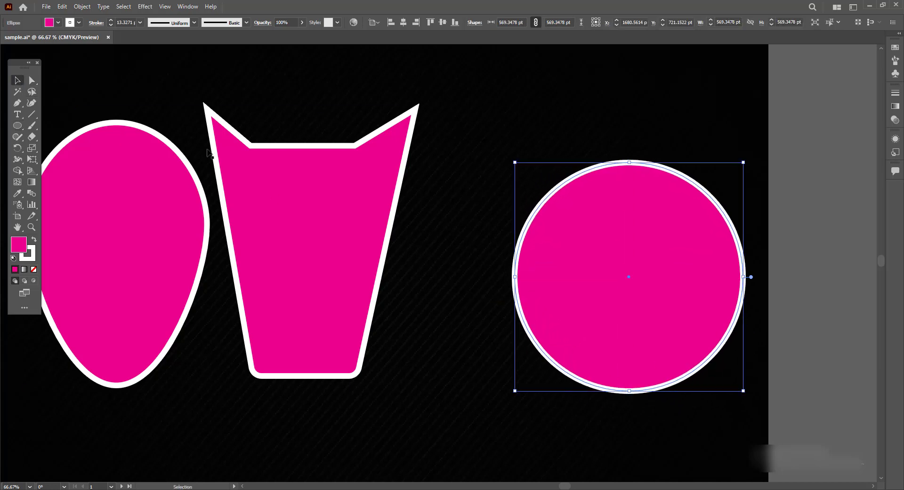
pyautogui.moveTo(586, 265); pyautogui.dragTo(533, 263)
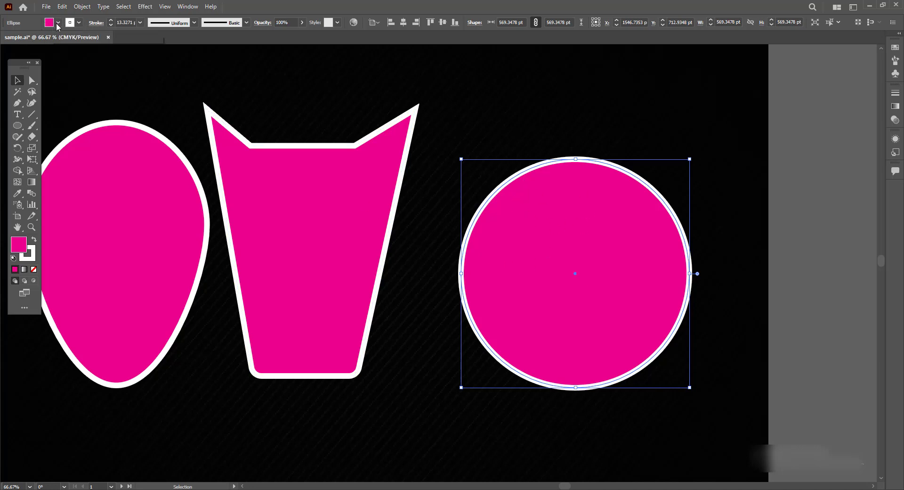
# - Swap the circle's fill and stroke colors back and forth several times
pyautogui.click(34, 241)
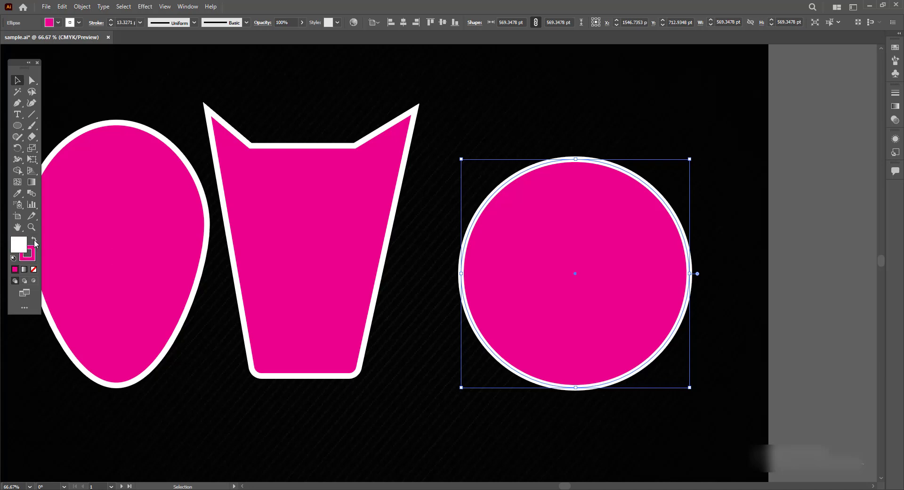
pyautogui.click(34, 241)
pyautogui.click(34, 241)
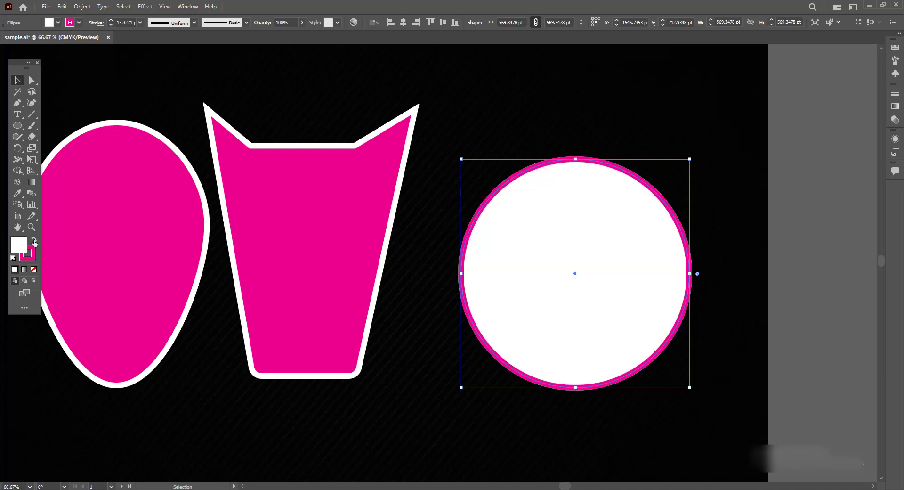
pyautogui.click(34, 241)
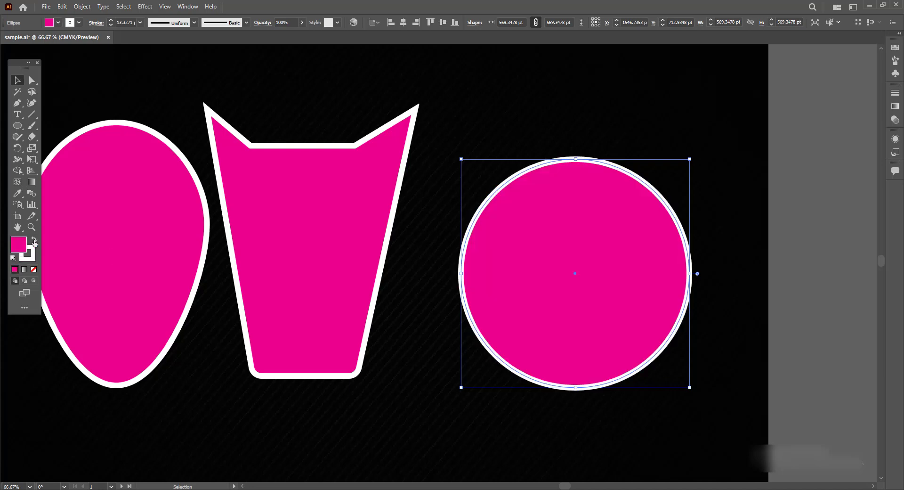
pyautogui.click(34, 241)
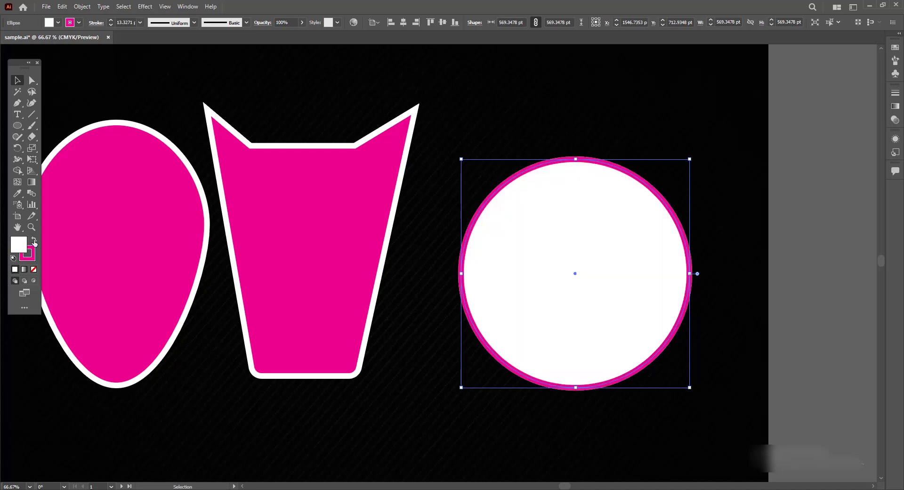
pyautogui.click(34, 241)
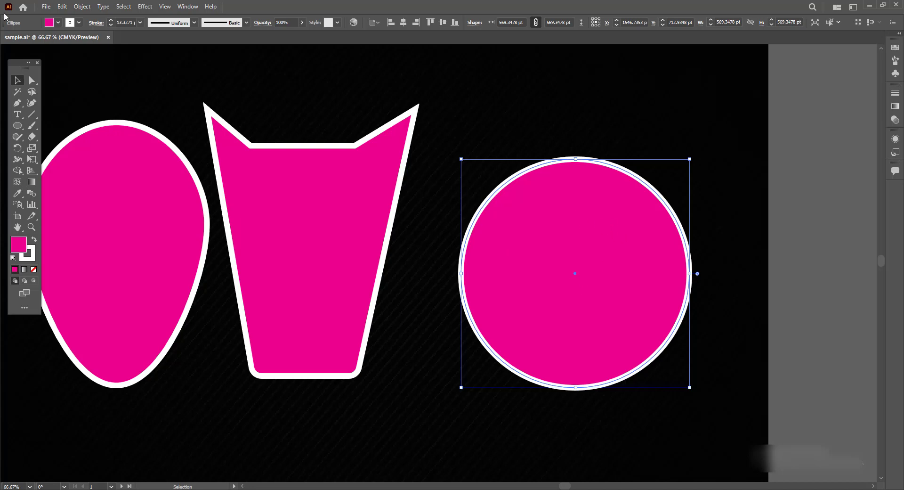
# - Set the circle's fill to None
pyautogui.click(58, 25)
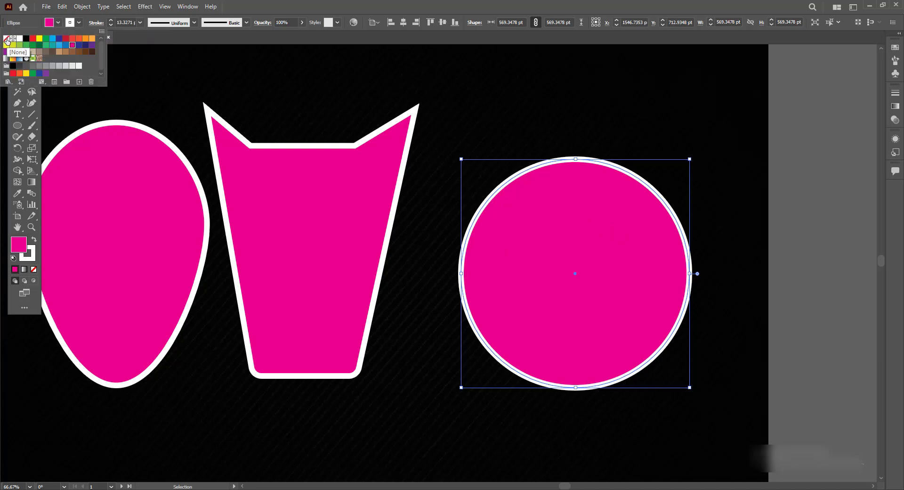
pyautogui.click(6, 39)
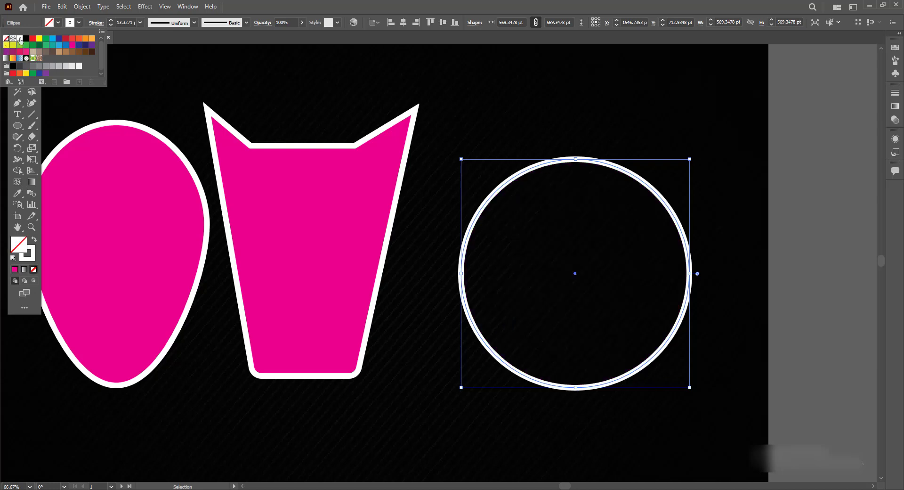
pyautogui.click(698, 321)
pyautogui.moveTo(677, 324); pyautogui.dragTo(676, 324)
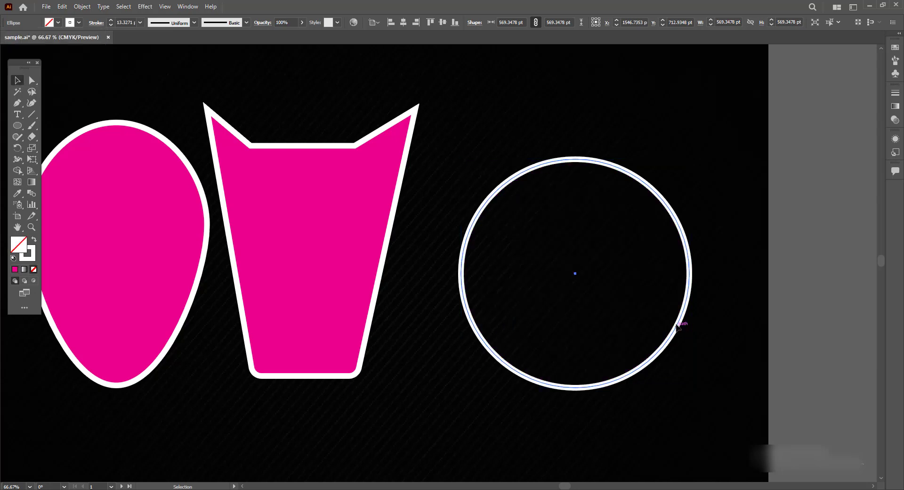
# - Set the circle's stroke weight to 5 pt
pyautogui.click(140, 23)
pyautogui.click(150, 84)
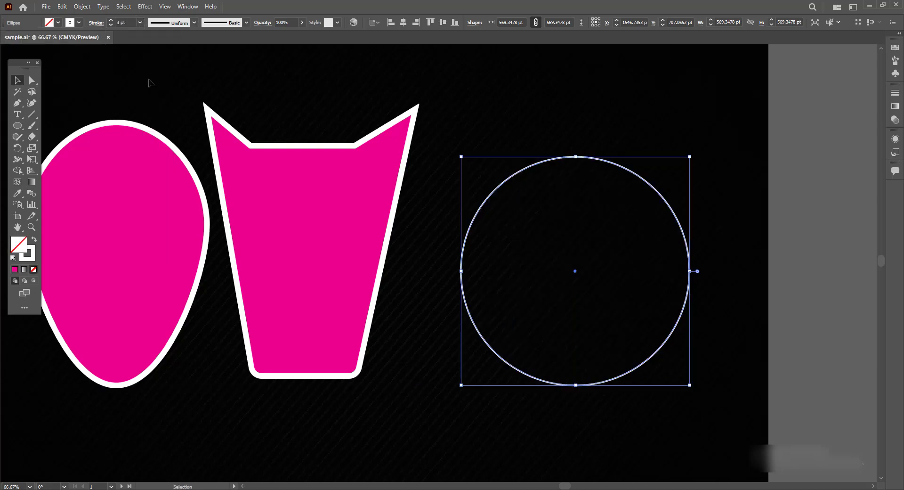
pyautogui.click(140, 22)
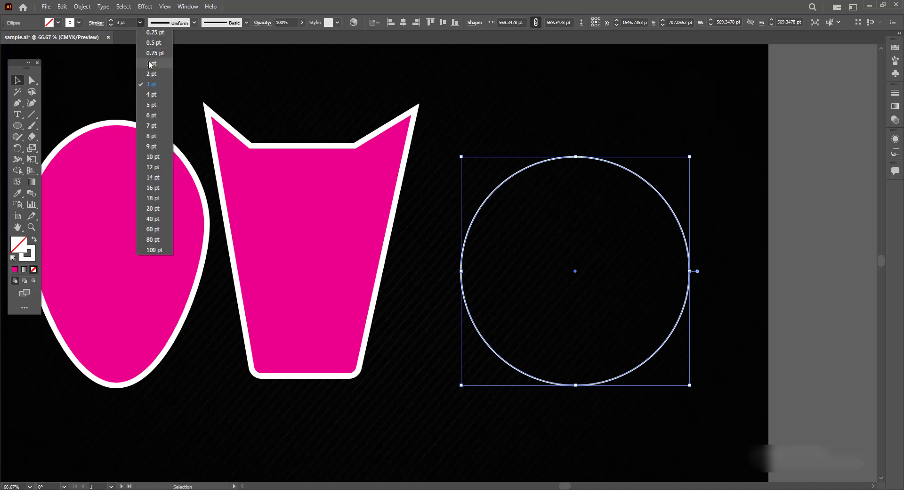
pyautogui.click(157, 109)
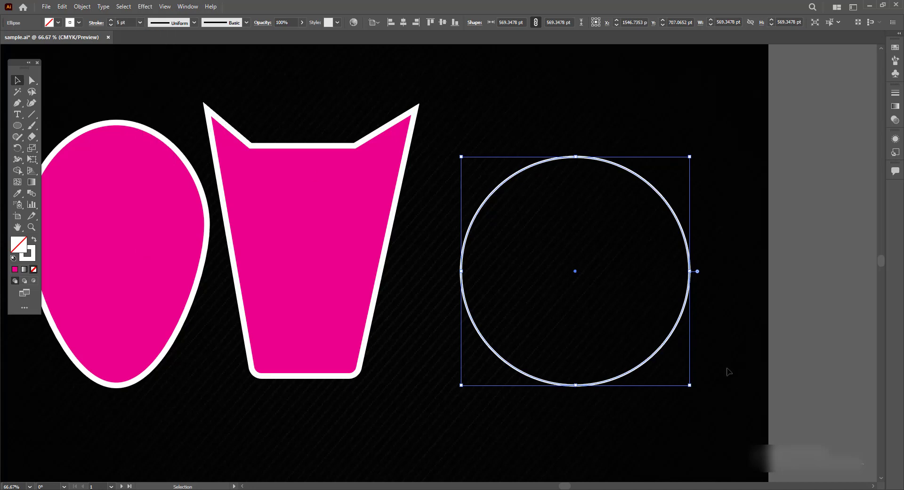
# - Create a smaller copy of the circle, about 210 pt across, touching the top inside of the large circle
pyautogui.hotkey('ctrl', '1')
pyautogui.moveTo(471, 271); pyautogui.dragTo(465, 254)
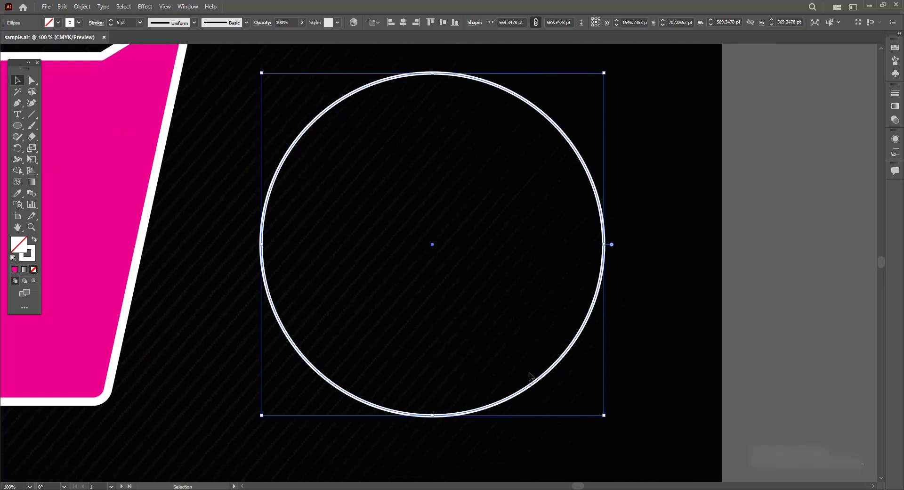
pyautogui.moveTo(537, 382); pyautogui.dragTo(515, 356)
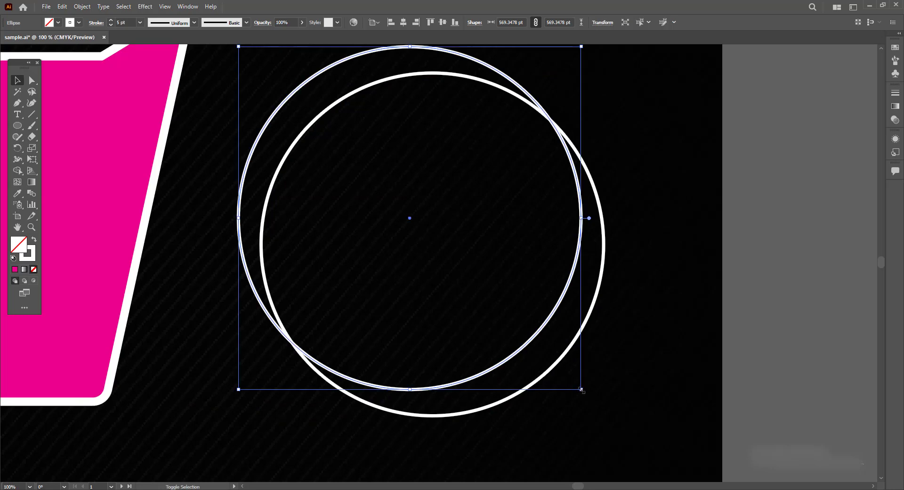
pyautogui.moveTo(582, 390)
pyautogui.mouseDown()
pyautogui.moveTo(365, 174)
pyautogui.moveTo(451, 316)
pyautogui.mouseUp()
pyautogui.moveTo(448, 187); pyautogui.dragTo(455, 82)
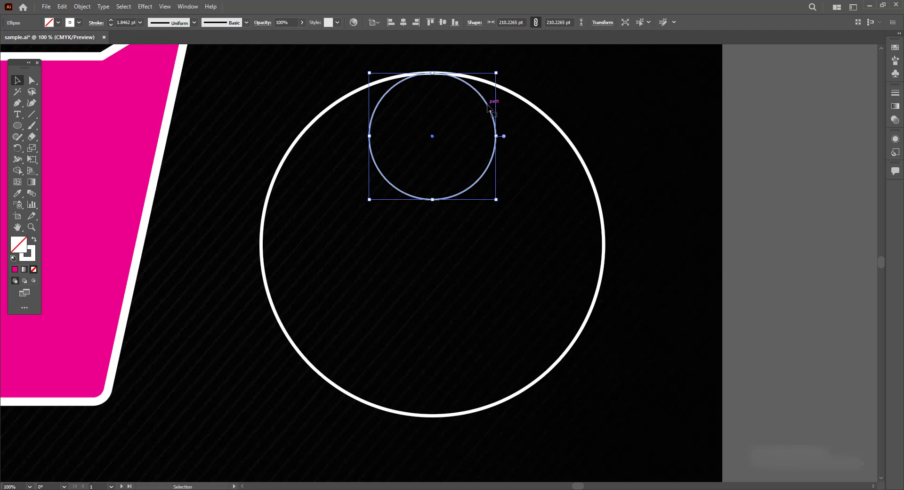
# - Duplicate the small circle and place the copy directly below it, touching the first one
pyautogui.click(165, 7)
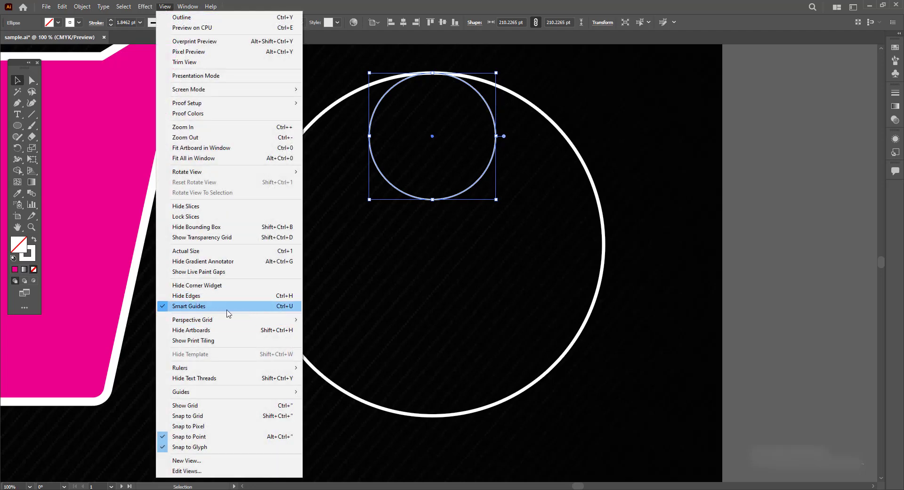
pyautogui.click(569, 141)
pyautogui.click(456, 195)
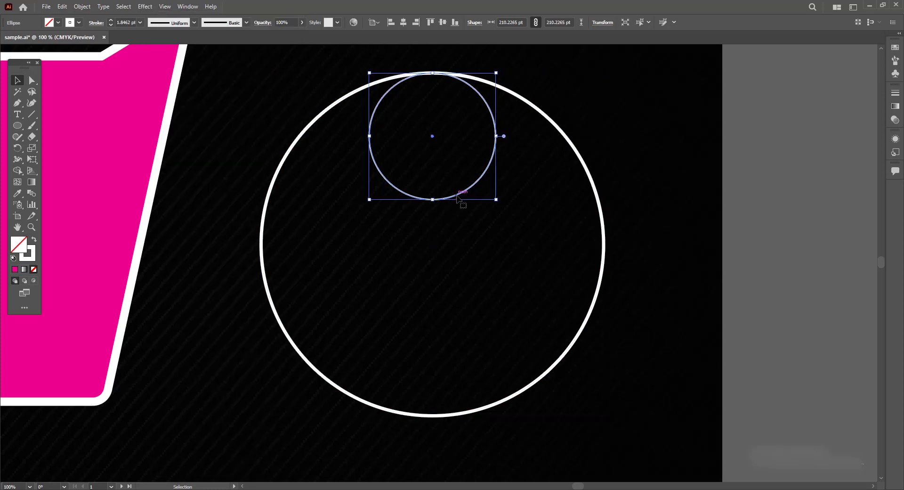
pyautogui.moveTo(457, 195); pyautogui.dragTo(456, 326)
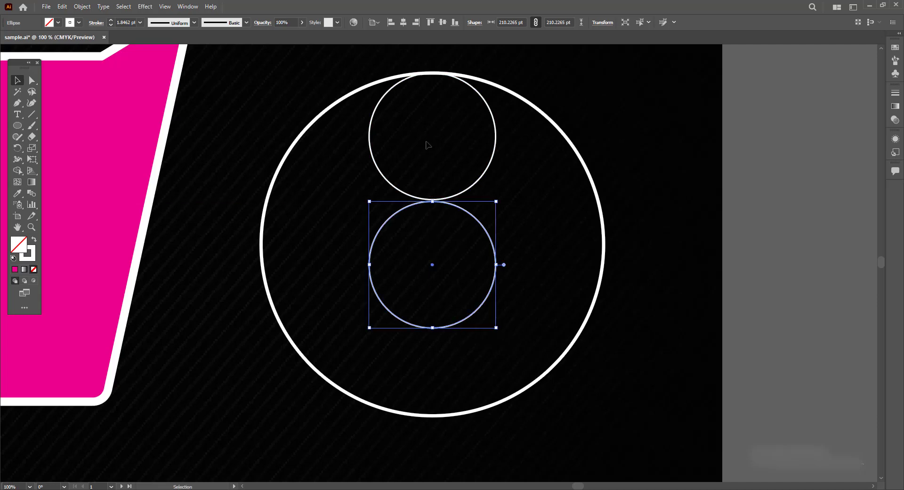
# - Scale both small circles together to about 280 pt so they stack vertically across the large circle's full height
pyautogui.click(478, 195)
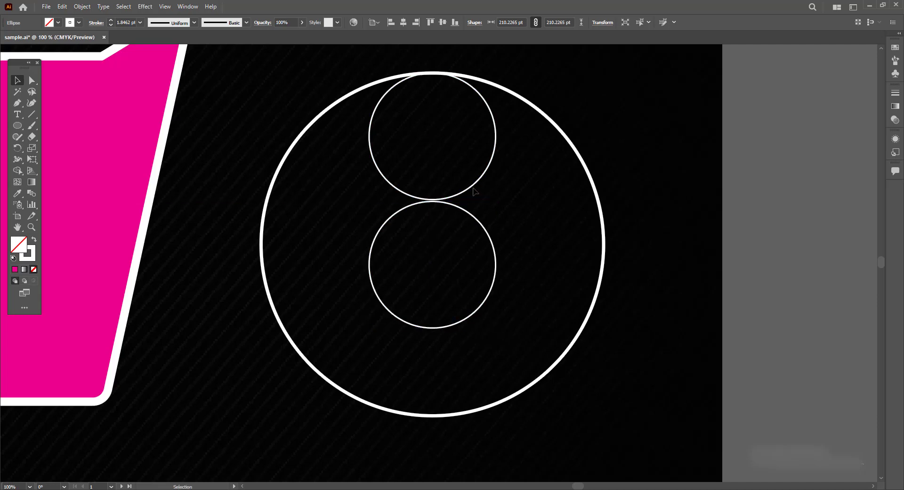
pyautogui.click(476, 181)
pyautogui.keyDown('shift'); pyautogui.click(473, 314); pyautogui.keyUp('shift')
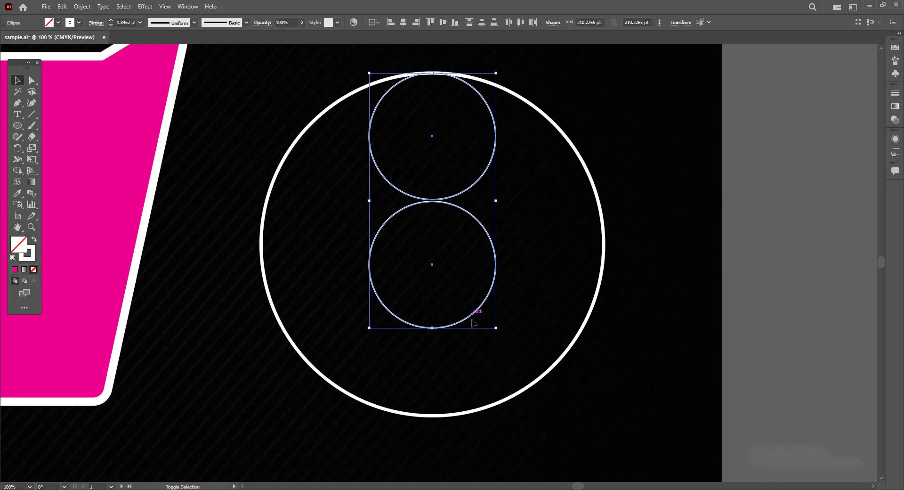
pyautogui.moveTo(496, 328); pyautogui.dragTo(551, 414)
pyautogui.moveTo(521, 380); pyautogui.dragTo(500, 383)
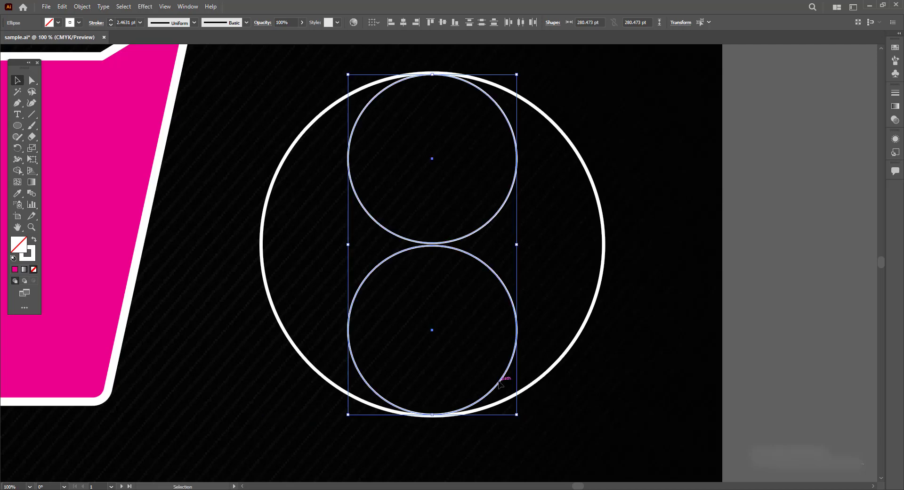
pyautogui.keyDown('shift'); pyautogui.click(605, 242); pyautogui.keyUp('shift')
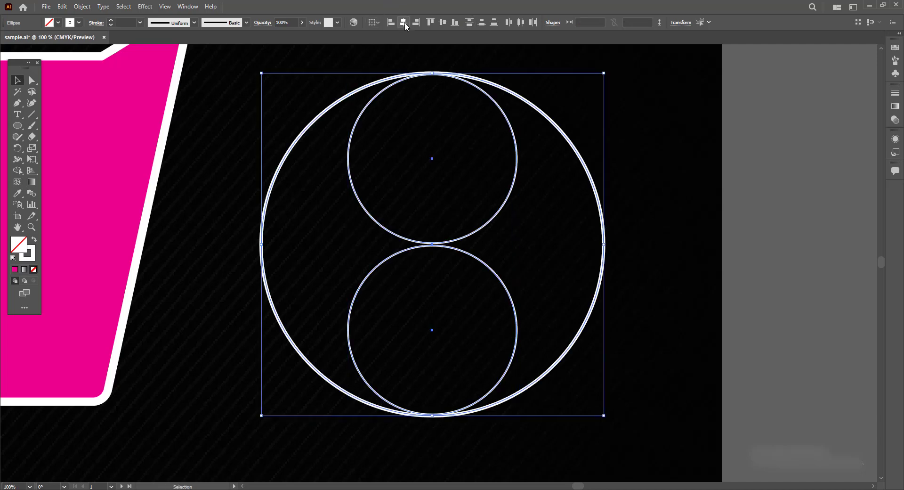
pyautogui.click(216, 111)
pyautogui.moveTo(220, 61)
pyautogui.mouseDown()
pyautogui.moveTo(585, 379)
pyautogui.moveTo(642, 393)
pyautogui.mouseUp()
pyautogui.click(641, 393)
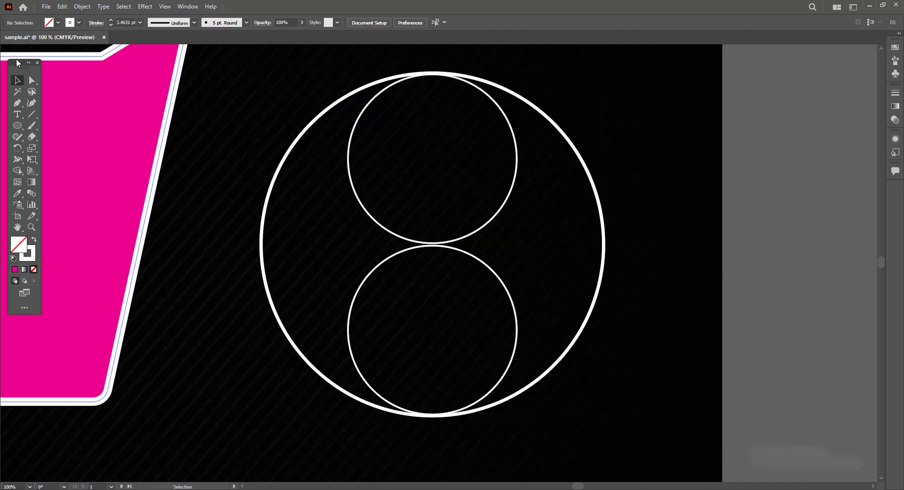
# - With Direct Selection, delete the upper circle's right half and the lower circle's left half to form an S-curve
pyautogui.click(30, 81)
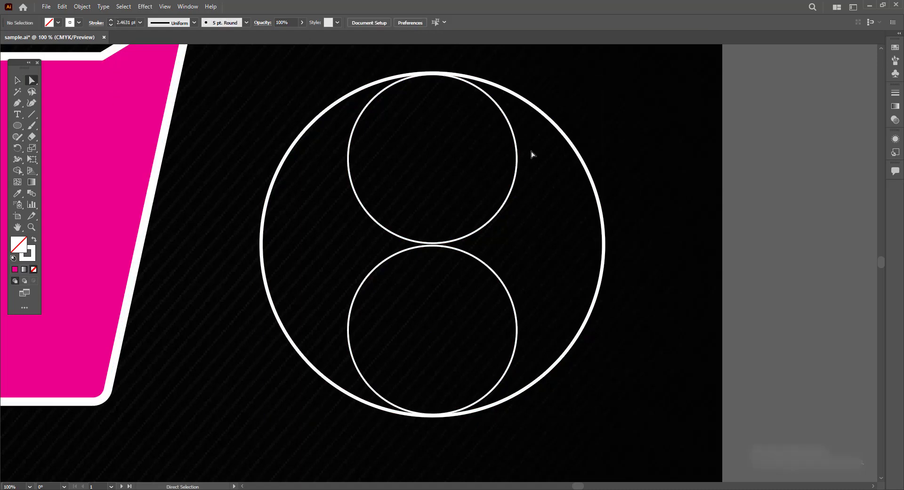
pyautogui.click(517, 150)
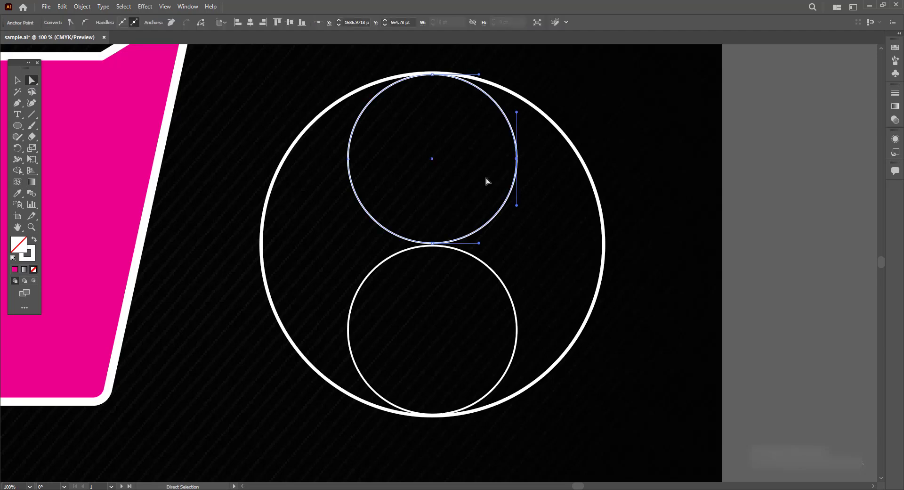
pyautogui.press('Delete')
pyautogui.moveTo(332, 300); pyautogui.dragTo(365, 357)
pyautogui.press('Delete')
pyautogui.click(618, 426)
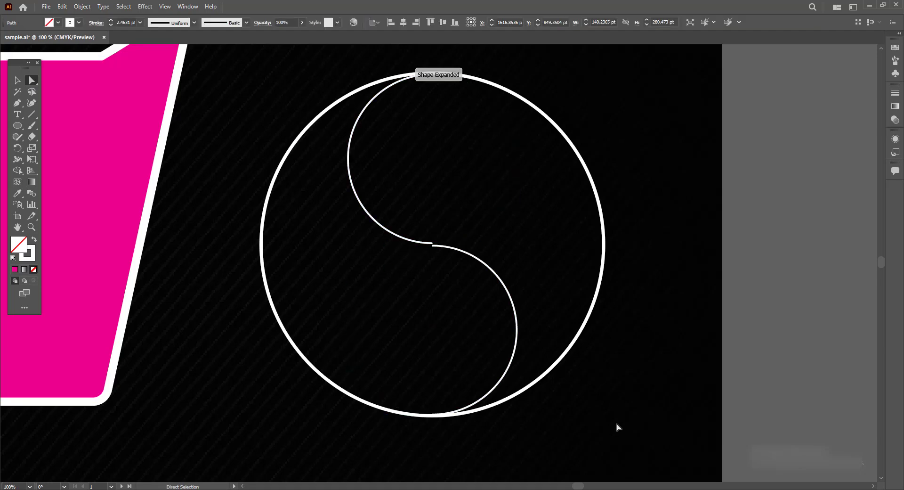
# - Nudge the S-curve's middle anchor up slightly to meet the upper arc
pyautogui.click(432, 245)
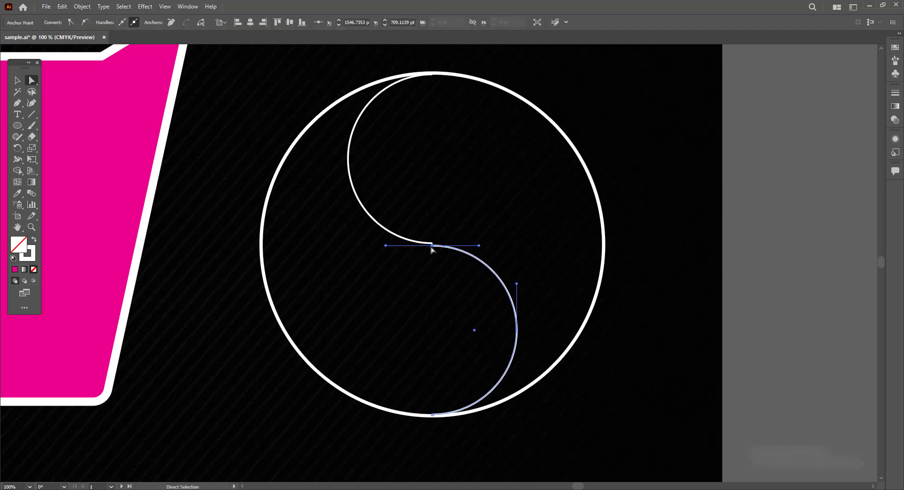
pyautogui.moveTo(432, 245); pyautogui.dragTo(432, 243)
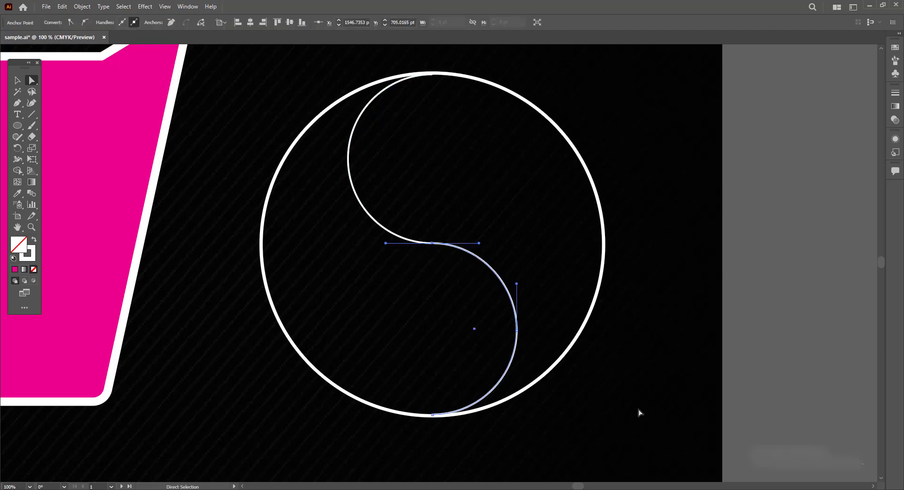
pyautogui.click(638, 414)
# - Select the whole yin-yang drawing and delete it
pyautogui.hotkey('ctrl', '-')
pyautogui.hotkey('ctrl', '-')
pyautogui.hotkey('ctrl', '-')
pyautogui.hotkey('ctrl', '-')
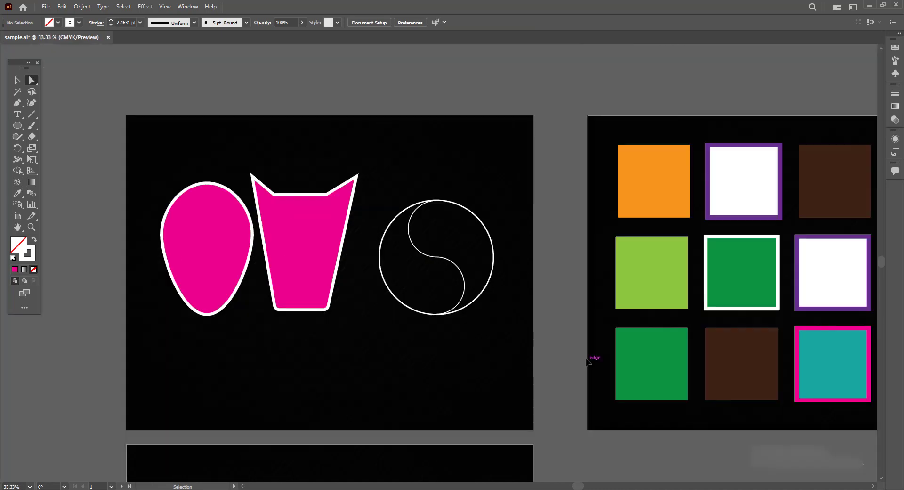
pyautogui.hotkey('ctrl', '+')
pyautogui.hotkey('ctrl', '+')
pyautogui.hotkey('ctrl', '+')
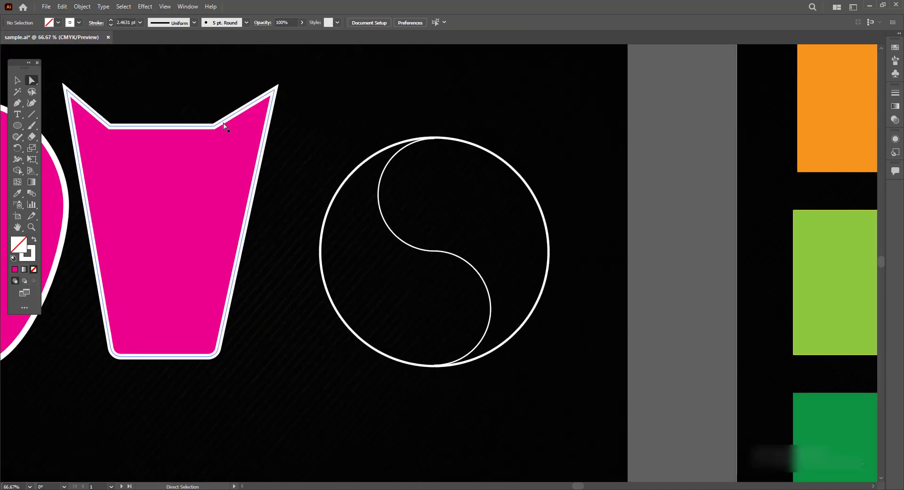
pyautogui.moveTo(184, 218); pyautogui.dragTo(332, 230)
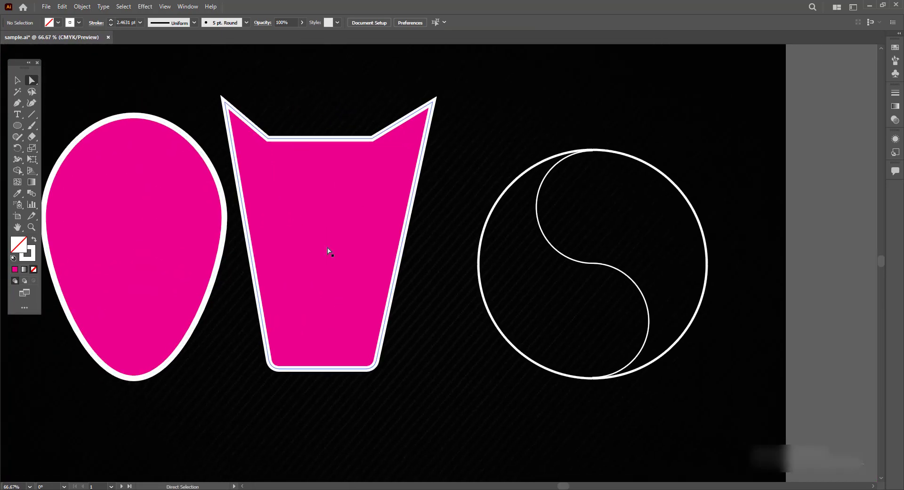
pyautogui.click(15, 80)
pyautogui.click(30, 80)
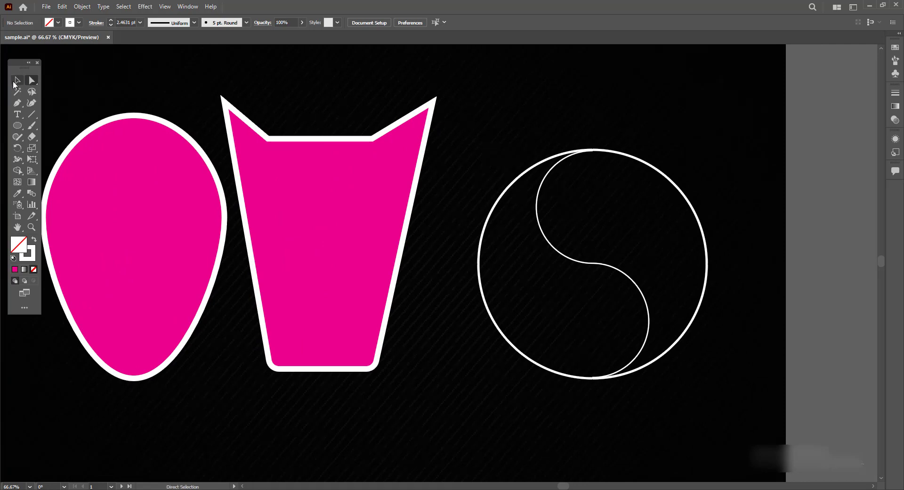
pyautogui.click(15, 83)
pyautogui.moveTo(465, 132); pyautogui.dragTo(737, 421)
pyautogui.click(644, 302)
pyautogui.moveTo(735, 115); pyautogui.dragTo(448, 426)
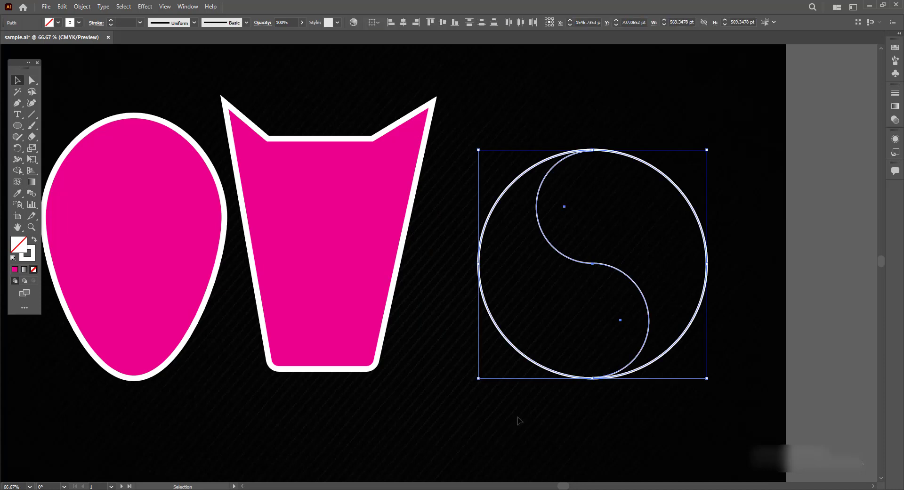
pyautogui.press('Delete')
# - Draw a new circle about 704 pt across with the Ellipse tool to the right of the cup
pyautogui.press('l')
pyautogui.moveTo(465, 121); pyautogui.dragTo(748, 404)
pyautogui.click(17, 80)
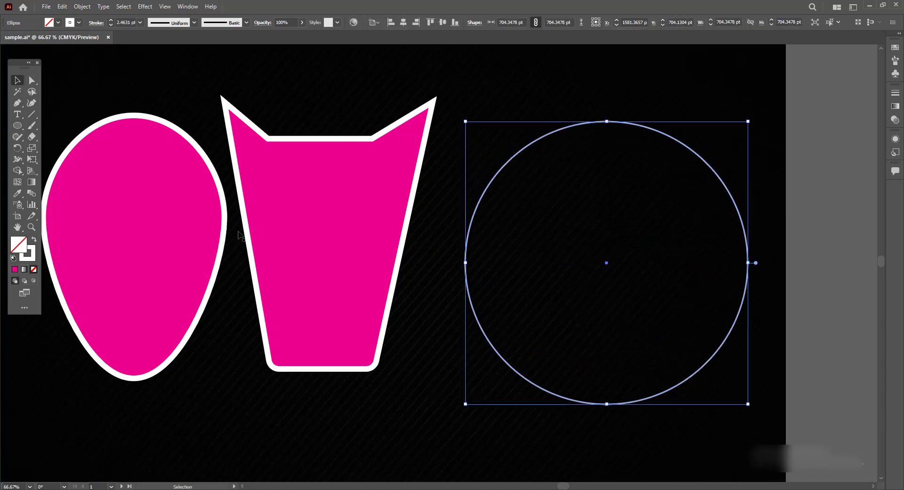
pyautogui.click(687, 349)
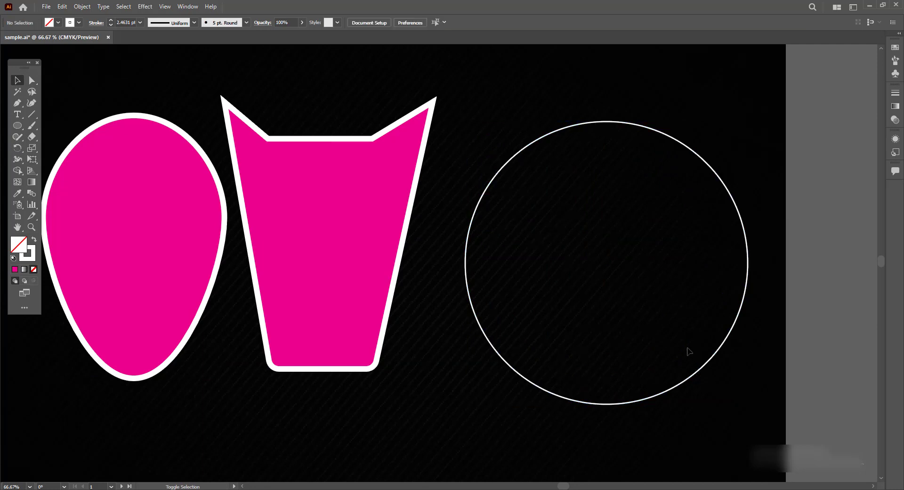
# - Create three smaller copies of the circle inside it, resizing the right one to about 227 pt
pyautogui.moveTo(691, 376); pyautogui.dragTo(676, 360)
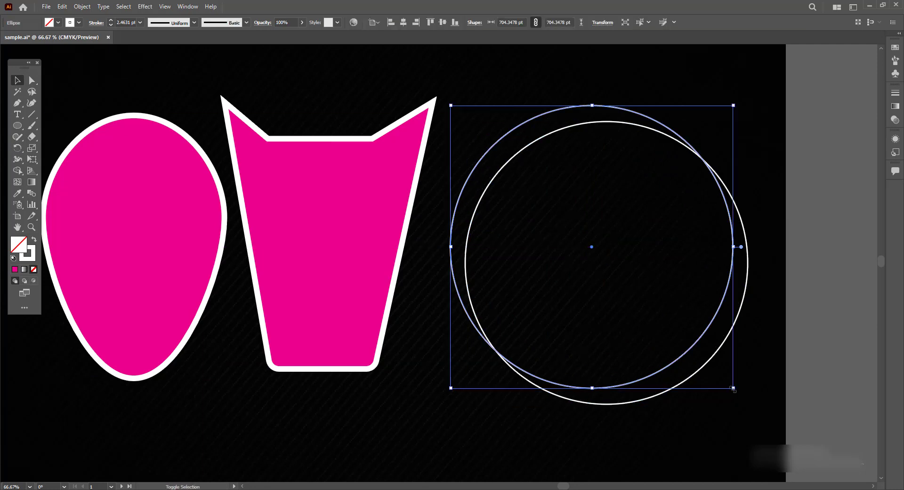
pyautogui.moveTo(733, 387); pyautogui.dragTo(685, 310)
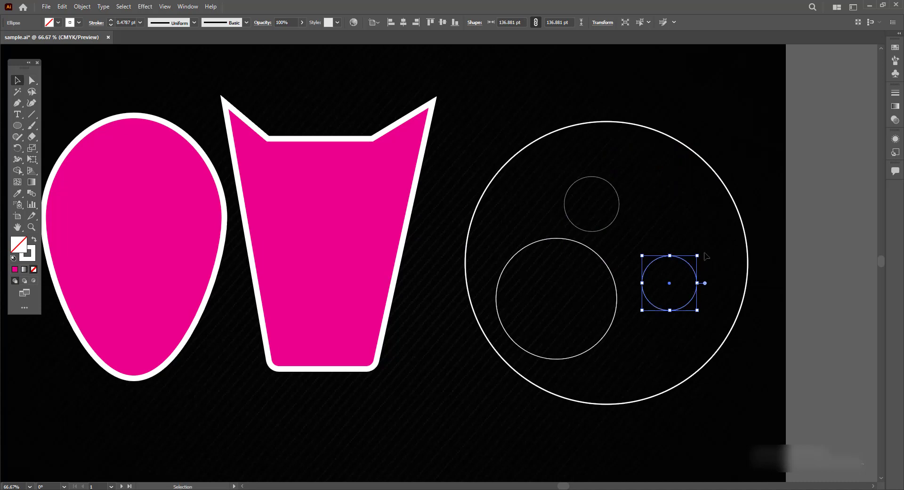
pyautogui.moveTo(697, 255); pyautogui.dragTo(733, 219)
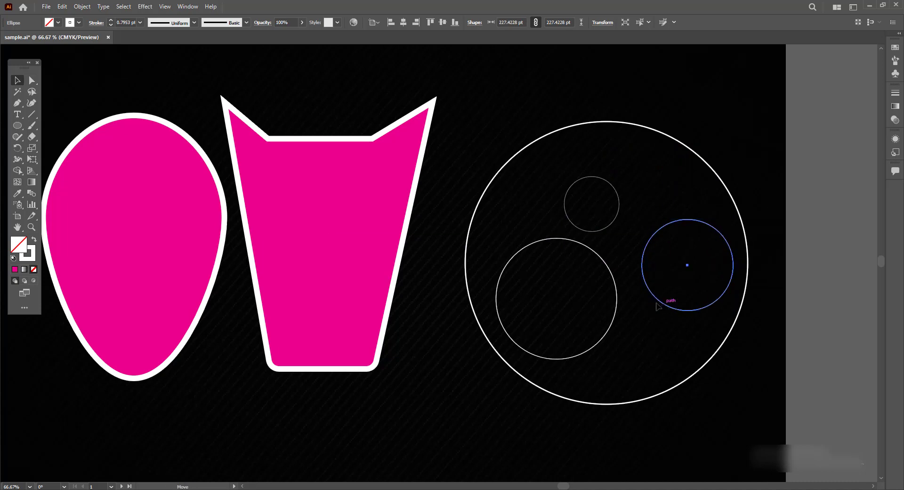
pyautogui.moveTo(662, 302); pyautogui.dragTo(655, 300)
# - Move the large circle to the right so the left inner circle sticks out past its edge
pyautogui.click(473, 126)
pyautogui.moveTo(453, 109); pyautogui.dragTo(796, 430)
pyautogui.moveTo(436, 260); pyautogui.dragTo(389, 264)
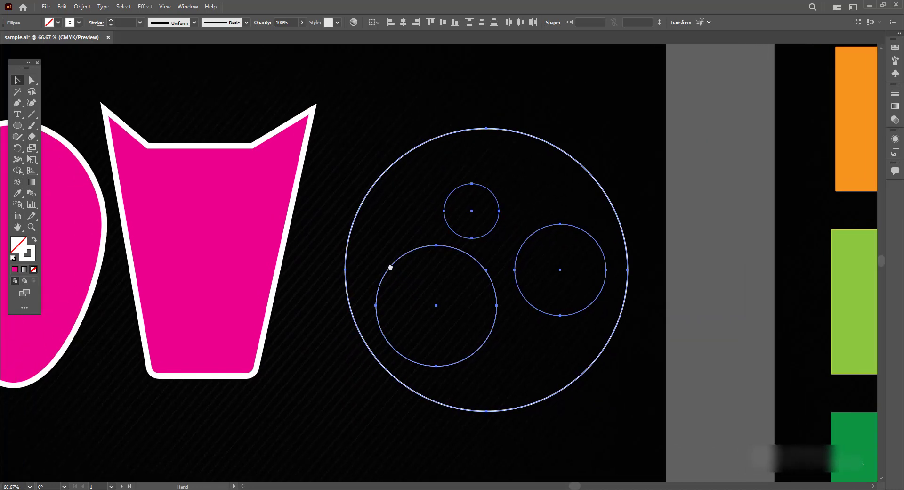
pyautogui.hotkey('ctrl', '+')
pyautogui.press('v')
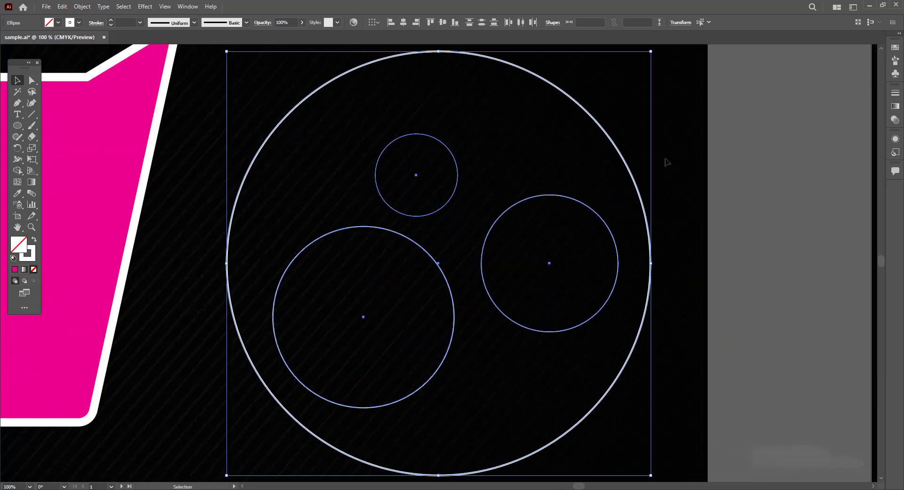
pyautogui.click(667, 162)
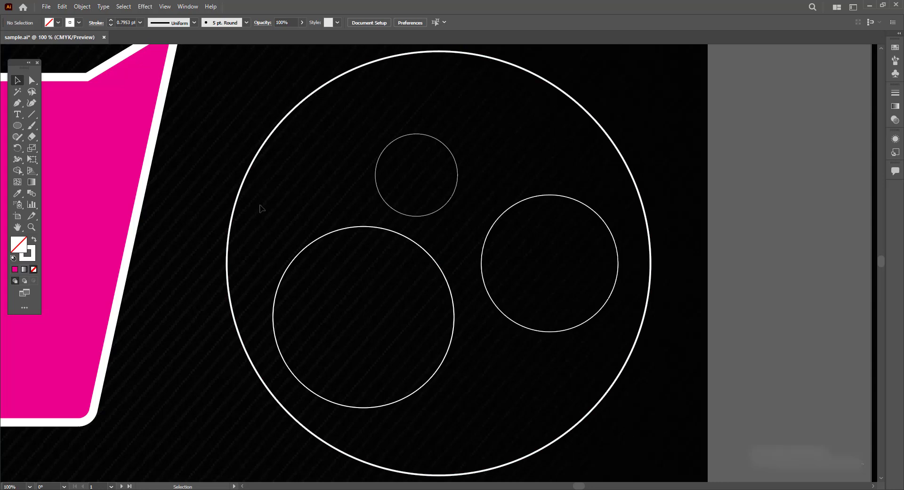
pyautogui.click(595, 122)
pyautogui.click(683, 138)
pyautogui.moveTo(632, 174); pyautogui.dragTo(718, 180)
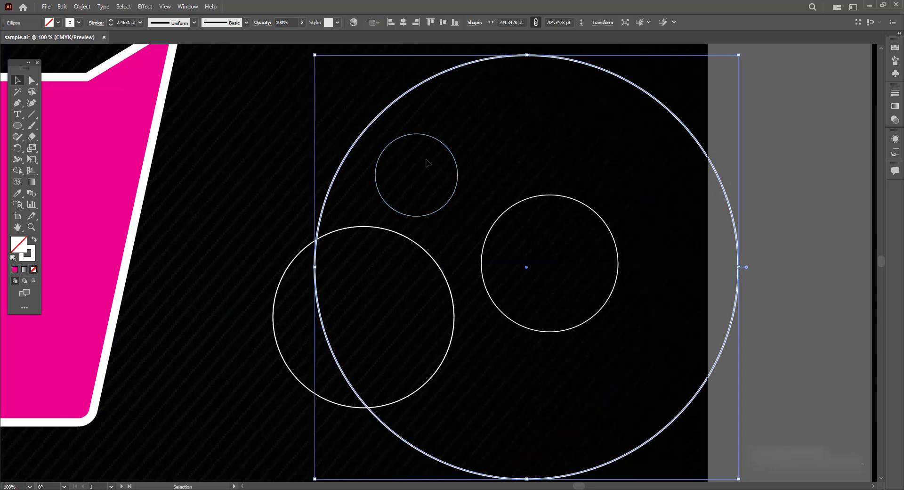
# - Undo the large circle's move and a trial shift of the small top circle
pyautogui.hotkey('ctrl', 'z')
pyautogui.moveTo(432, 213); pyautogui.dragTo(510, 213)
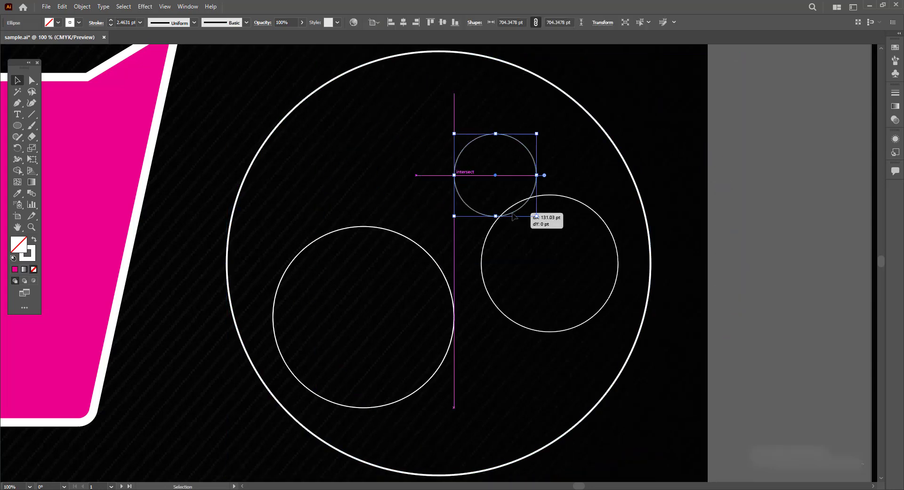
pyautogui.hotkey('ctrl', 'z')
# - Select the large circle with its three inner circles and group them
pyautogui.press('v')
pyautogui.click(664, 113)
pyautogui.hotkey('ctrl', '-')
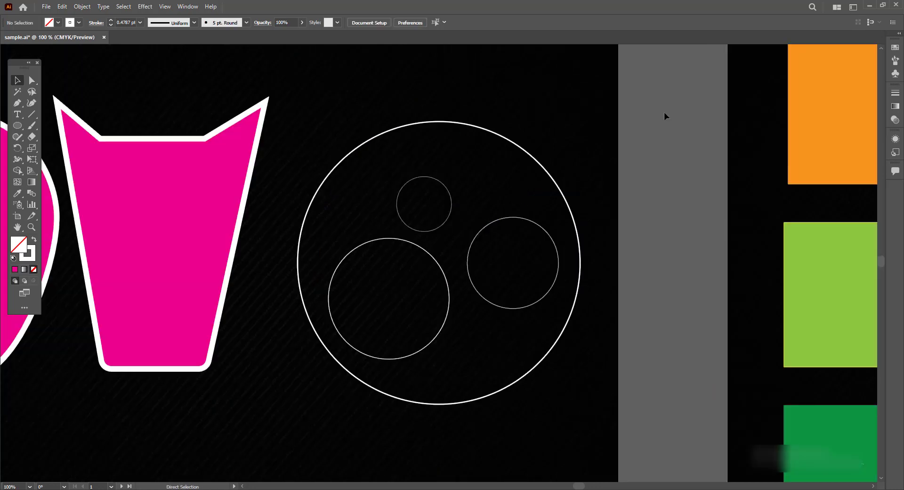
pyautogui.moveTo(617, 96); pyautogui.dragTo(287, 440)
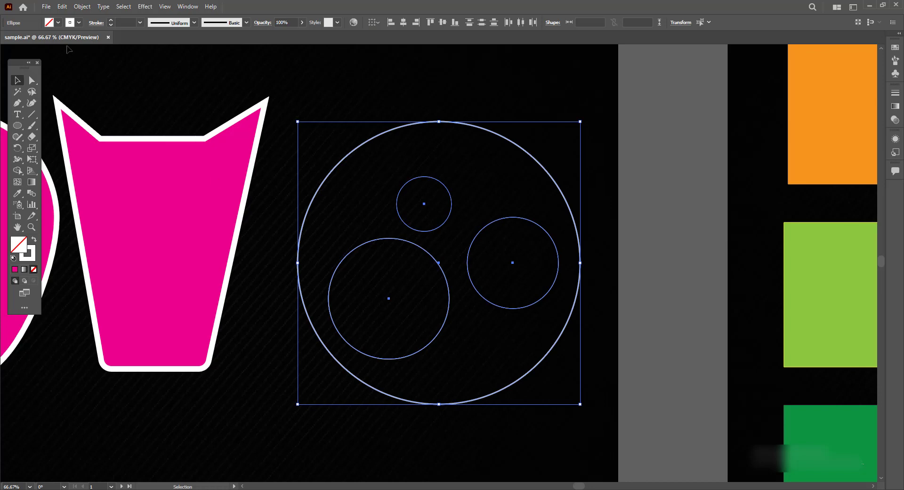
pyautogui.click(82, 6)
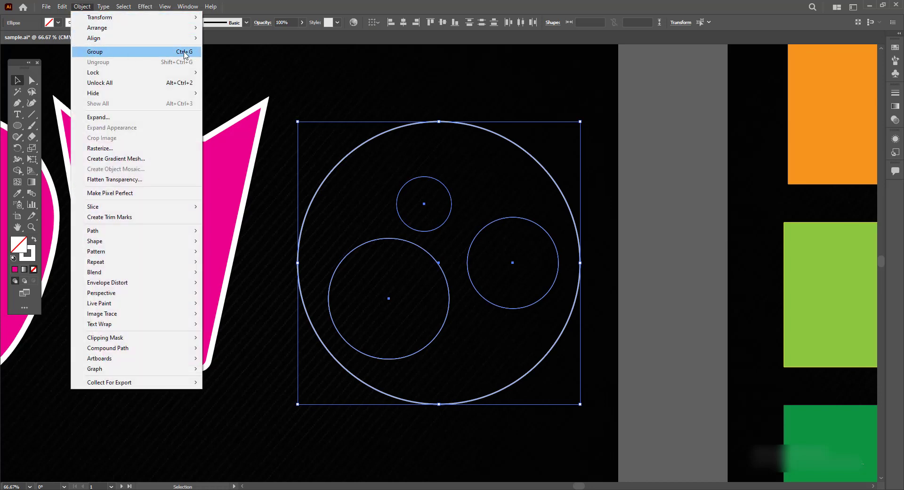
pyautogui.click(185, 52)
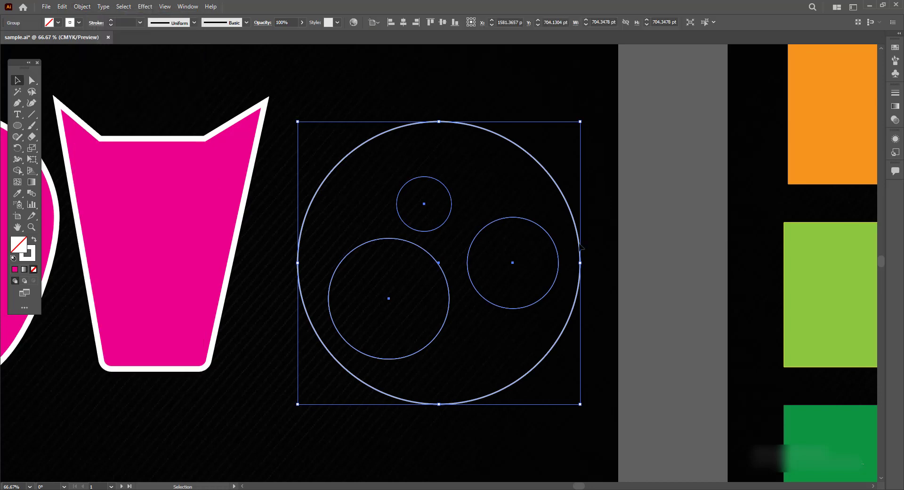
# - Examine the circle group's selection behaviour and its Group and Ungroup commands
pyautogui.hotkey('ctrl', '1')
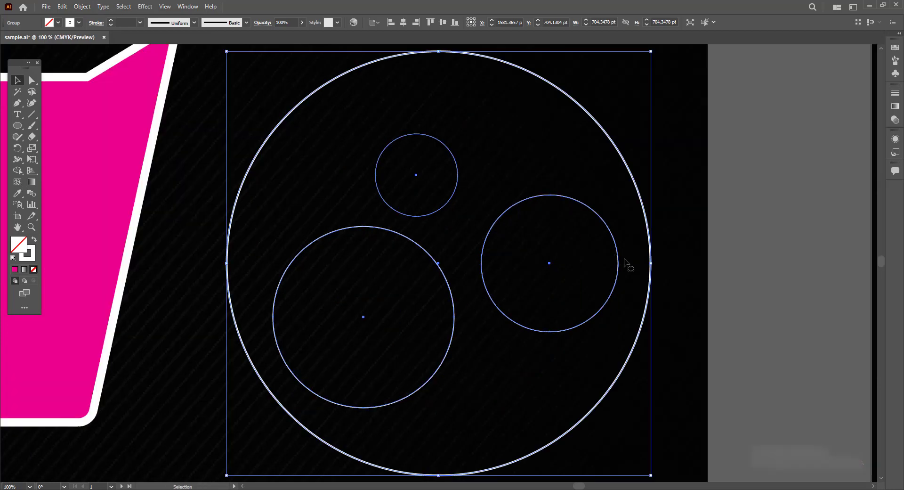
pyautogui.hotkey('ctrl', 'h')
pyautogui.click(693, 247)
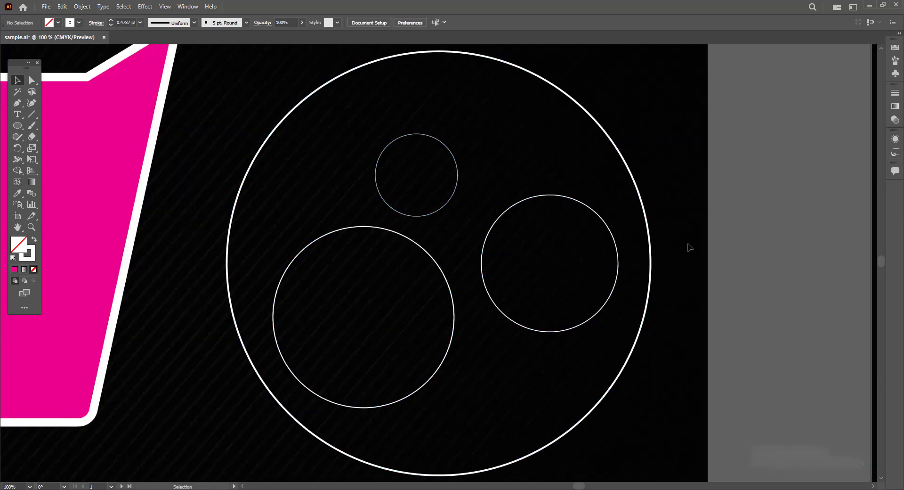
pyautogui.click(650, 262)
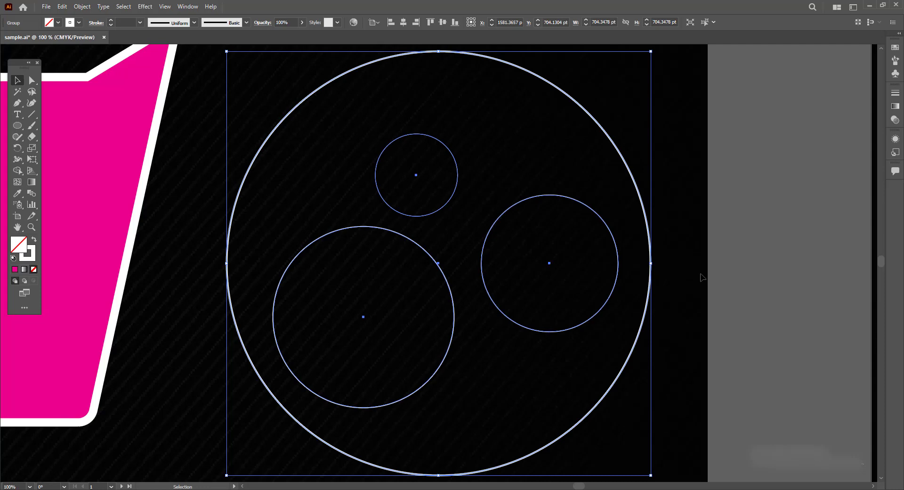
pyautogui.click(82, 6)
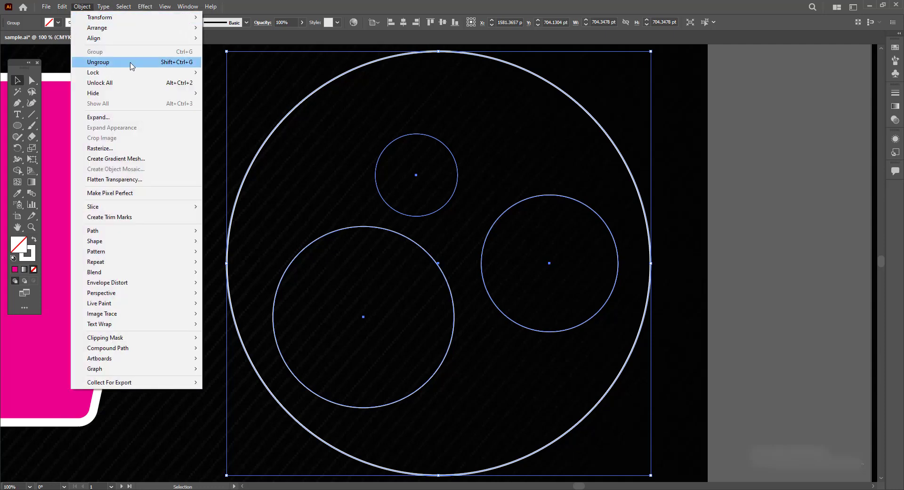
pyautogui.click(719, 276)
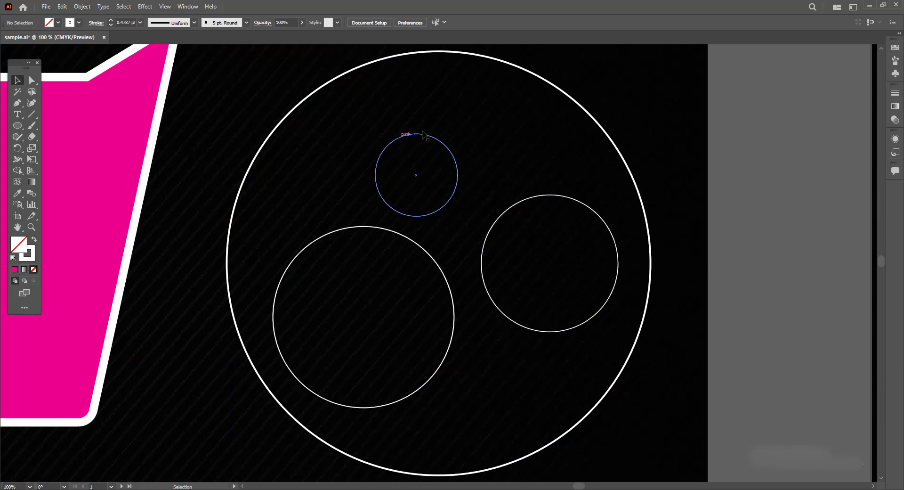
pyautogui.click(448, 149)
pyautogui.rightClick(448, 147)
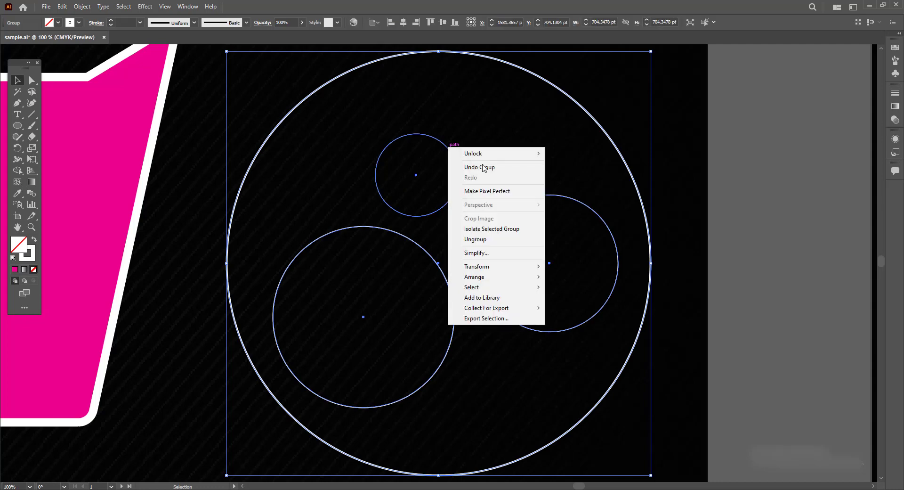
pyautogui.click(77, 10)
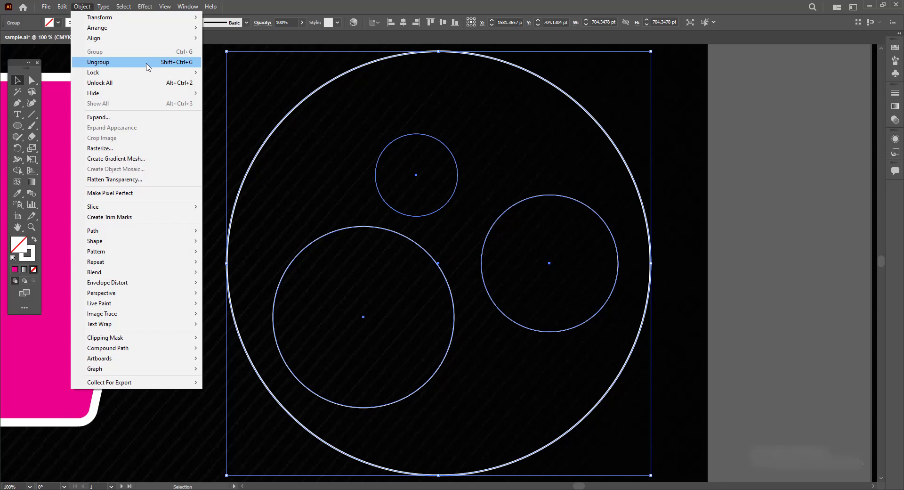
pyautogui.click(775, 220)
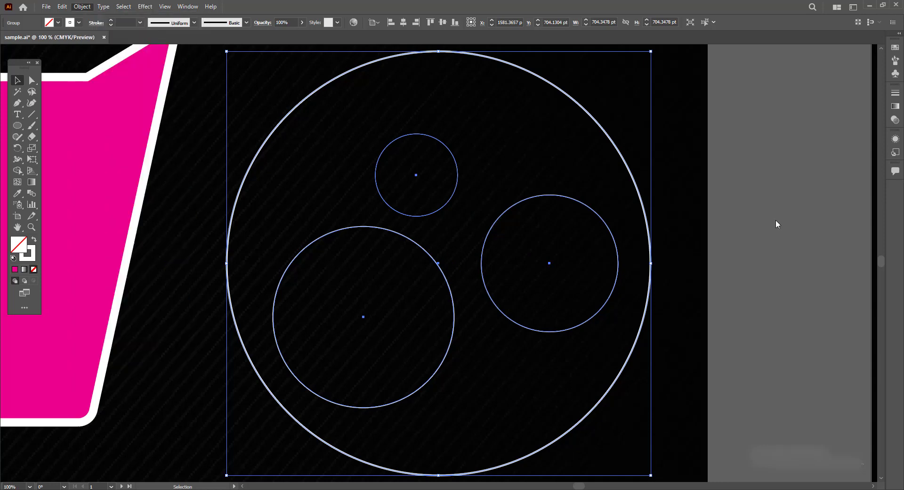
pyautogui.click(775, 219)
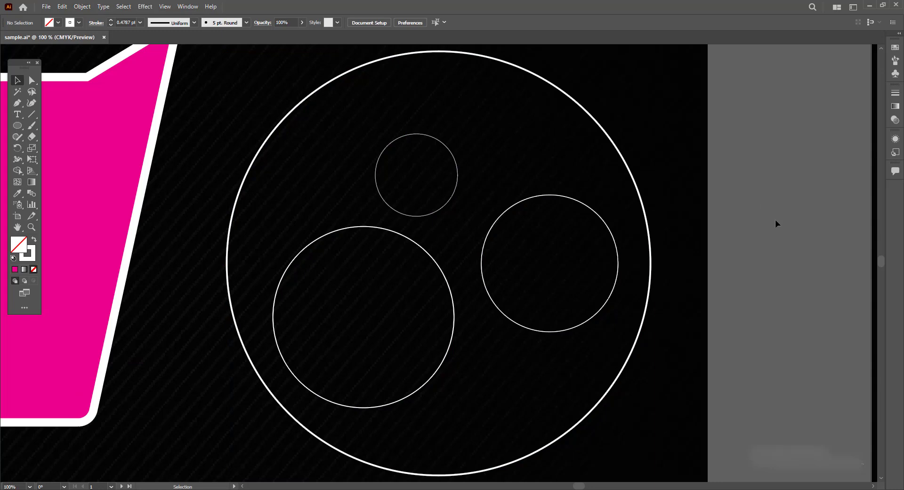
pyautogui.click(606, 222)
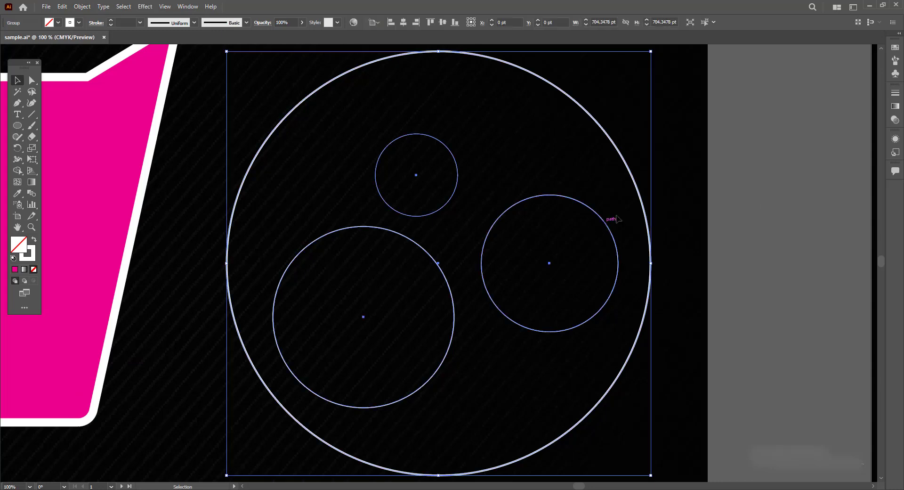
pyautogui.click(771, 227)
pyautogui.click(455, 199)
# - With the Group Selection tool, select the small top circle inside the group and fill it orange
pyautogui.click(30, 81)
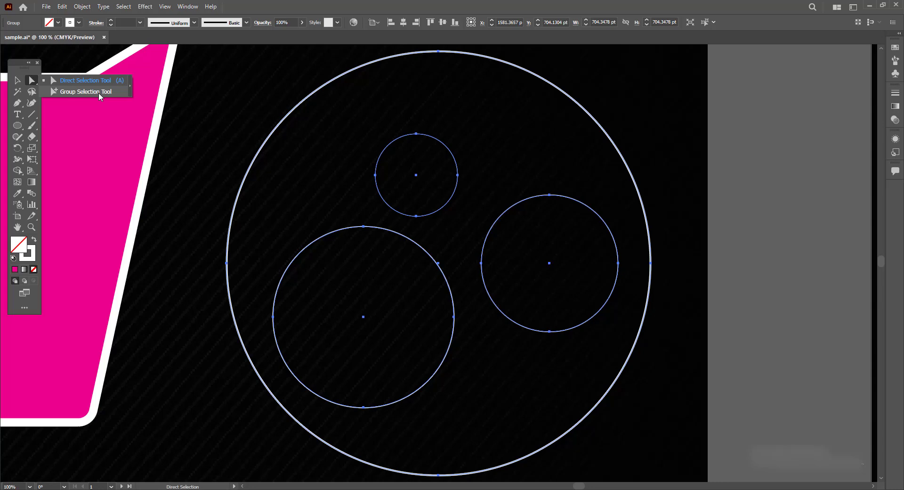
pyautogui.click(98, 92)
pyautogui.click(764, 253)
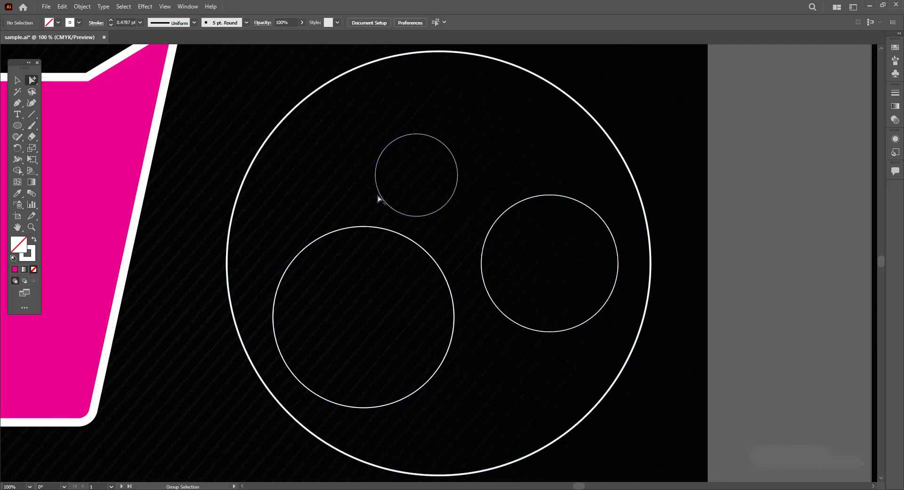
pyautogui.click(445, 211)
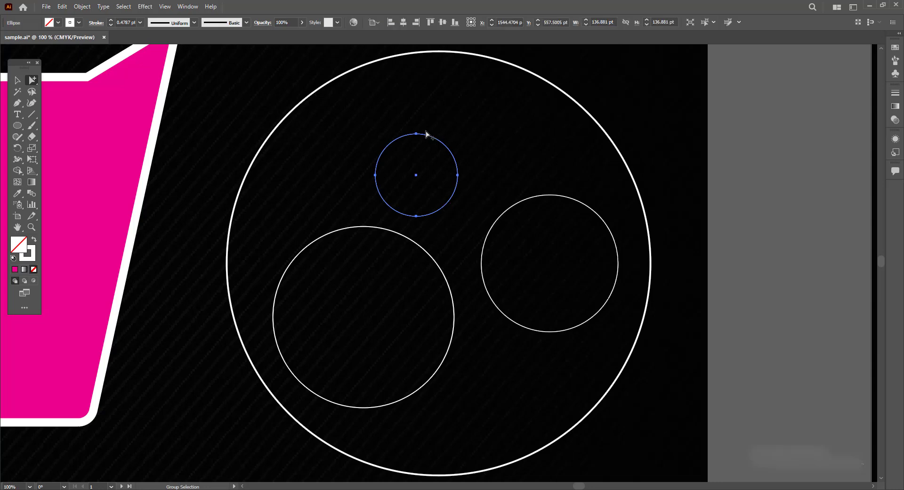
pyautogui.click(58, 22)
pyautogui.click(91, 39)
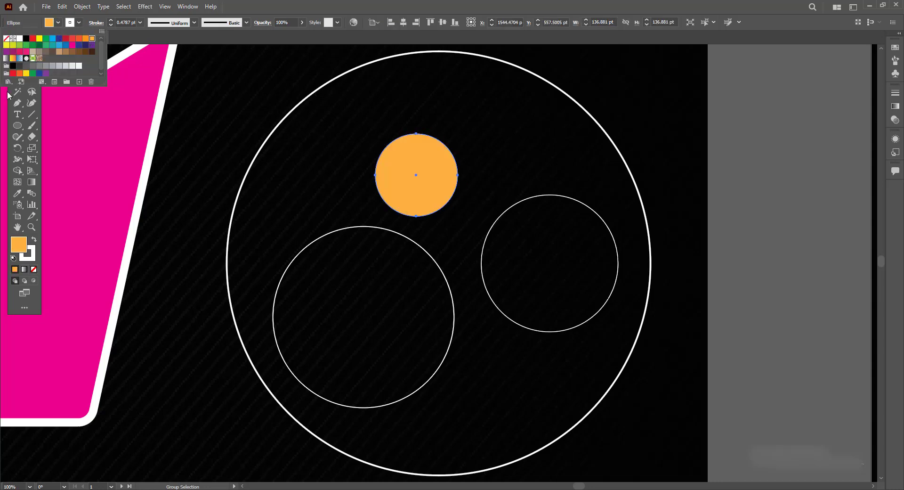
# - Give the orange circle a dark blue stroke with a 6 pt weight
pyautogui.click(81, 25)
pyautogui.click(80, 22)
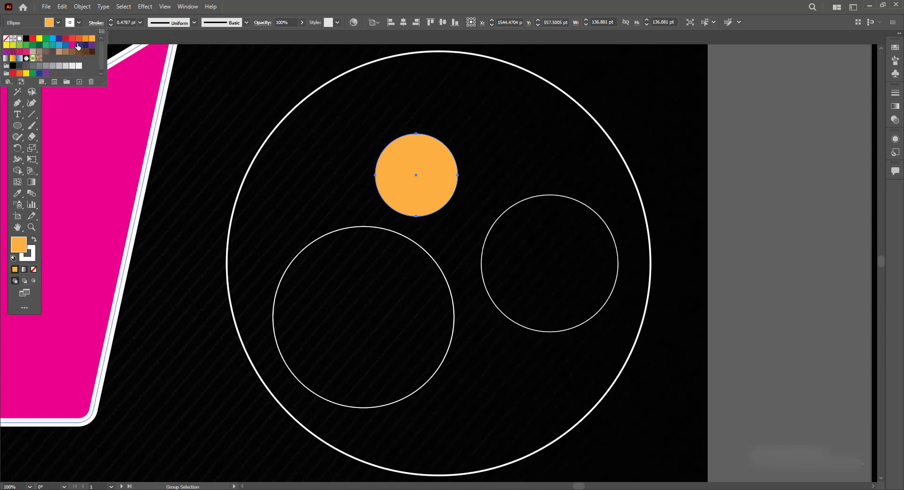
pyautogui.moveTo(40, 41); pyautogui.dragTo(89, 51)
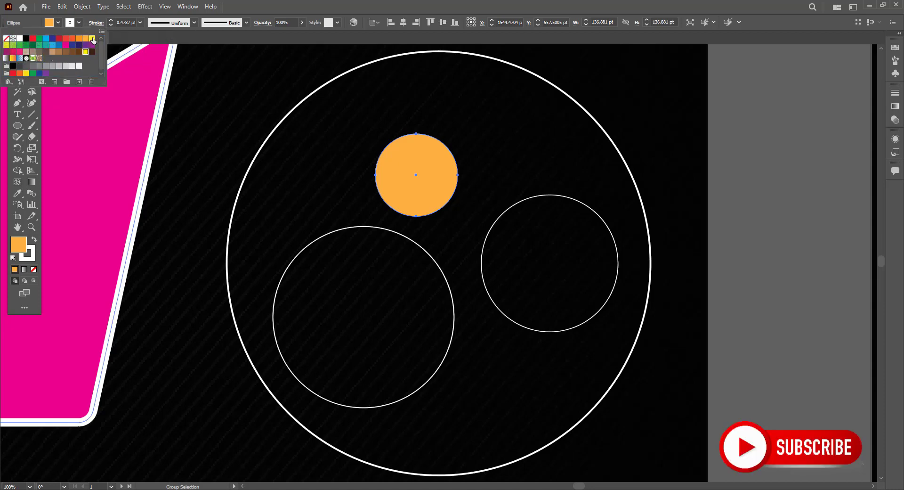
pyautogui.click(93, 39)
pyautogui.click(72, 46)
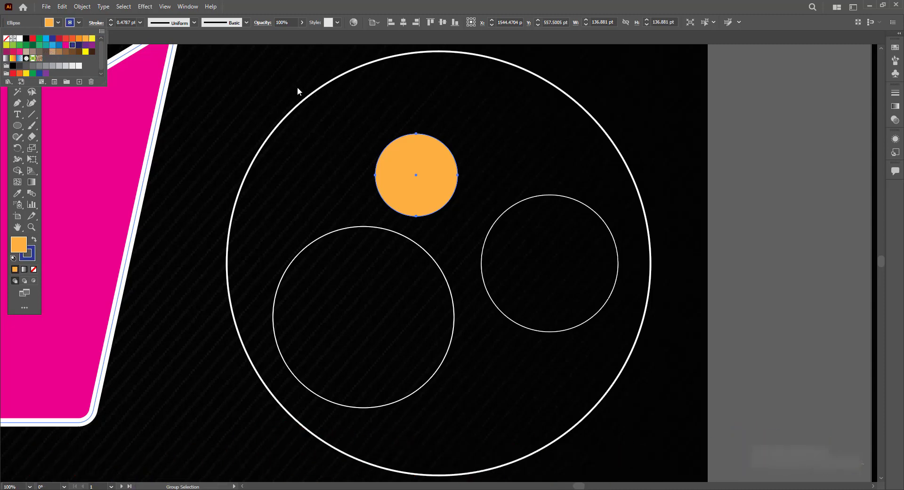
pyautogui.click(140, 22)
pyautogui.click(153, 105)
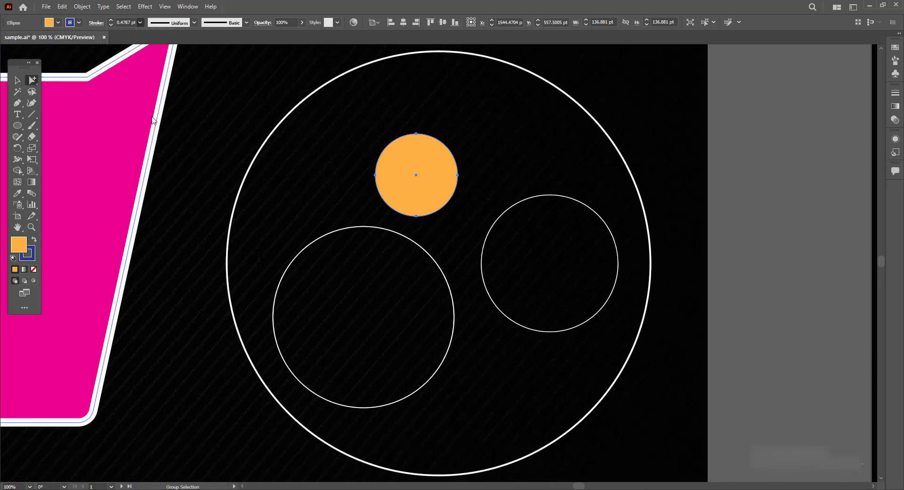
# - Shrink the orange circle to about 117 pt and move it slightly up and left
pyautogui.click(18, 80)
pyautogui.click(433, 136)
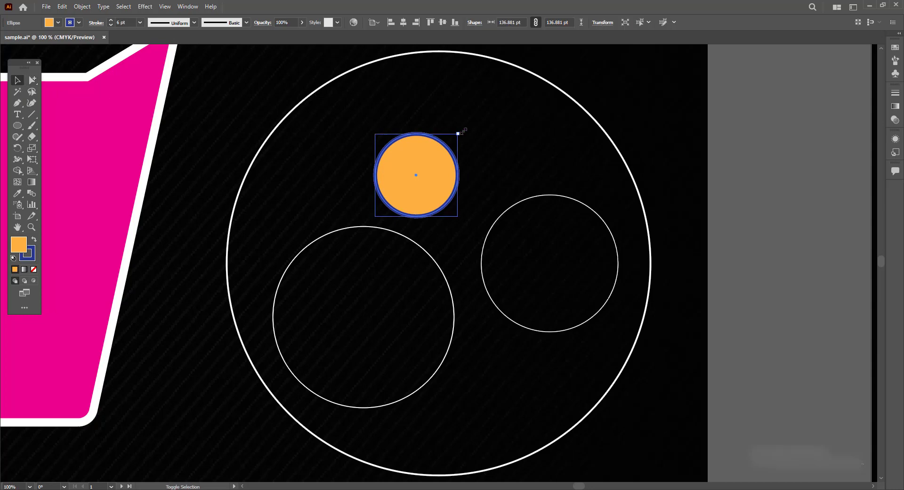
pyautogui.moveTo(460, 132)
pyautogui.mouseDown()
pyautogui.moveTo(571, 70)
pyautogui.moveTo(450, 164)
pyautogui.moveTo(462, 174)
pyautogui.moveTo(502, 146)
pyautogui.moveTo(469, 145)
pyautogui.mouseUp()
pyautogui.moveTo(430, 183); pyautogui.dragTo(412, 167)
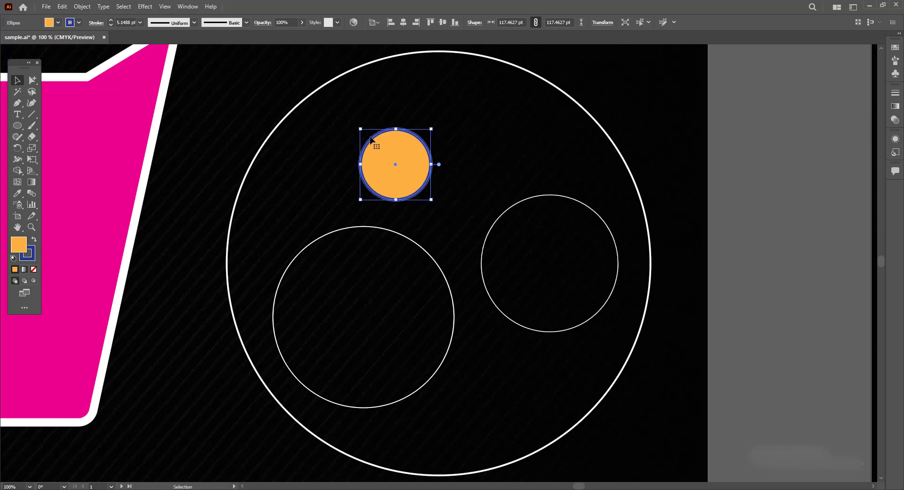
pyautogui.click(299, 103)
pyautogui.click(299, 103)
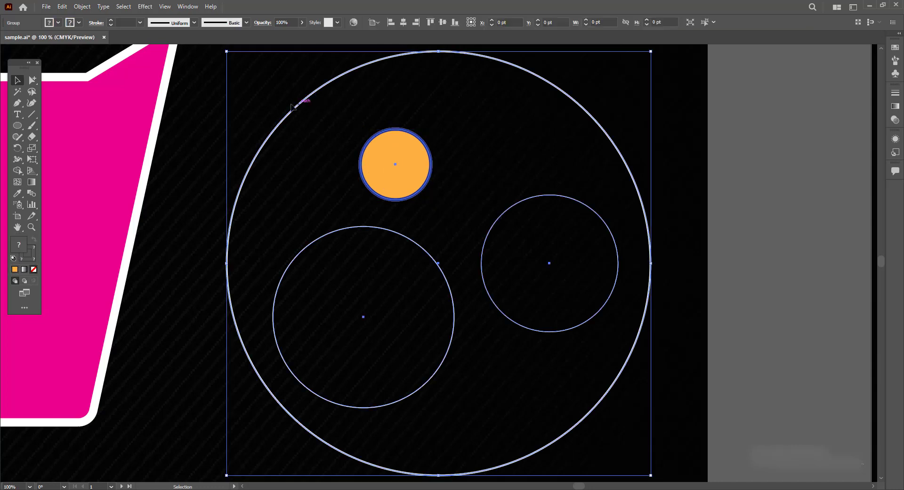
pyautogui.moveTo(282, 116); pyautogui.dragTo(385, 120)
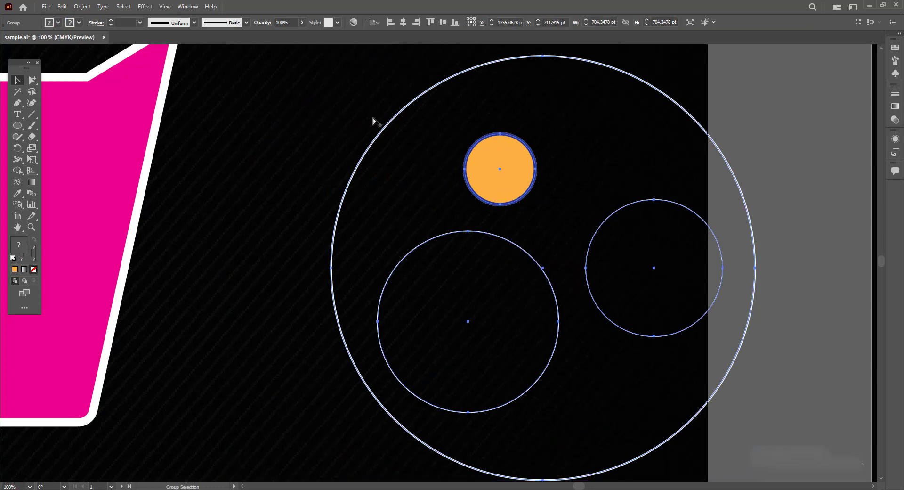
pyautogui.hotkey('ctrl', 'z')
pyautogui.click(386, 118)
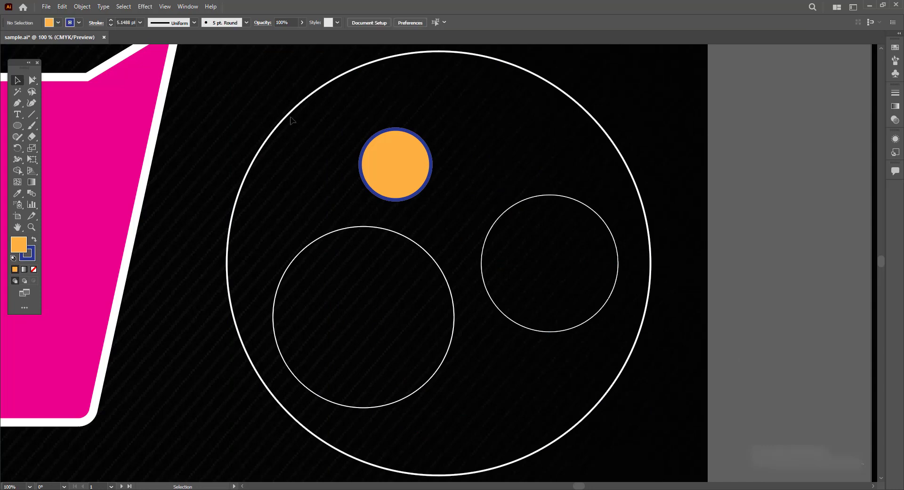
pyautogui.moveTo(288, 117); pyautogui.dragTo(514, 118)
pyautogui.hotkey('ctrl', 'z')
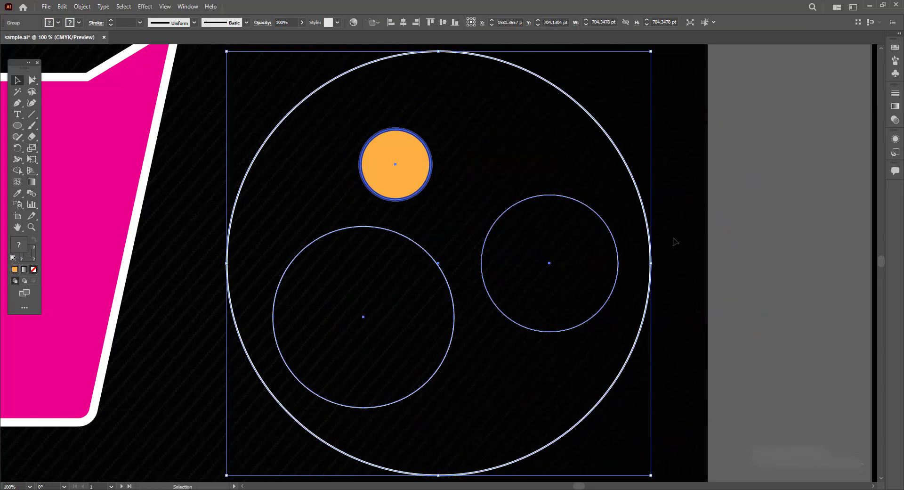
pyautogui.click(773, 275)
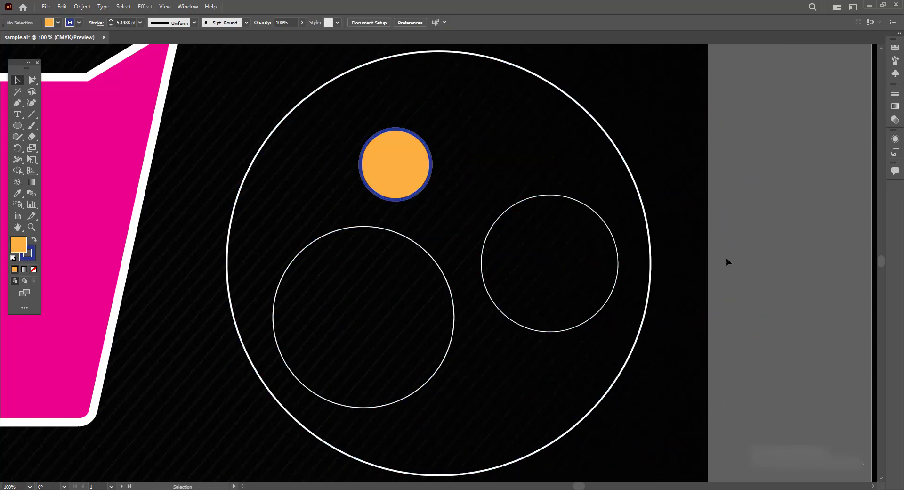
# - Switch to the Magic Wand tool on the coloured squares and open its options panel, moving it aside
pyautogui.click(156, 120)
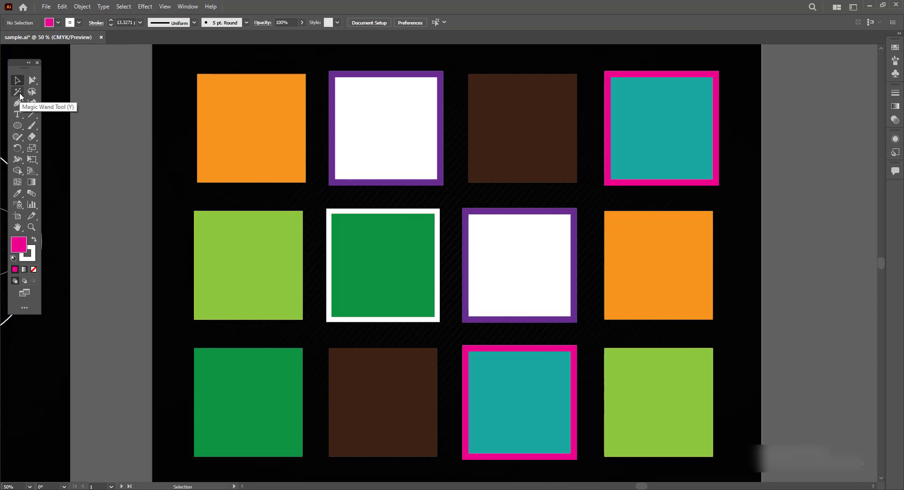
pyautogui.click(20, 91)
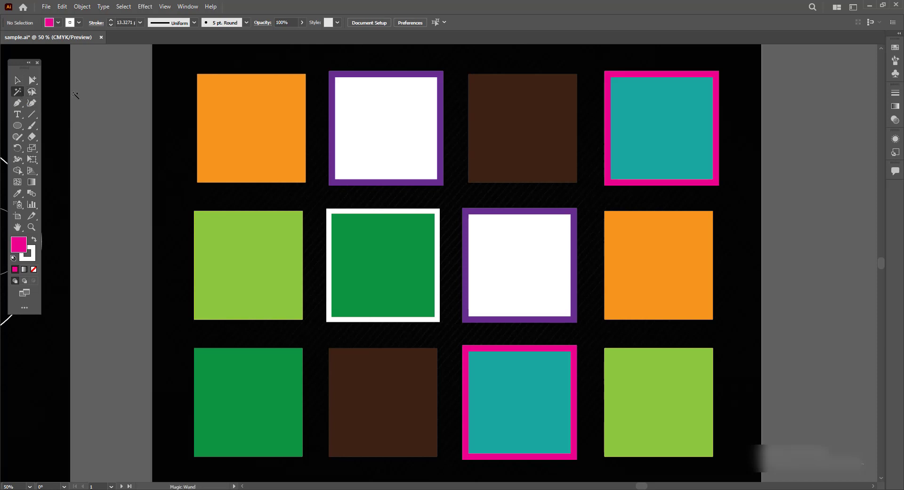
pyautogui.click(237, 90)
pyautogui.click(630, 305)
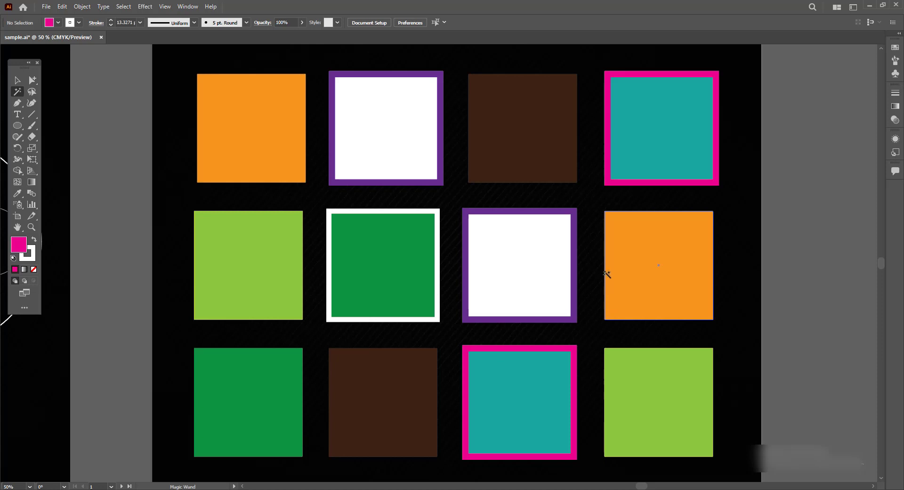
pyautogui.doubleClick(17, 92)
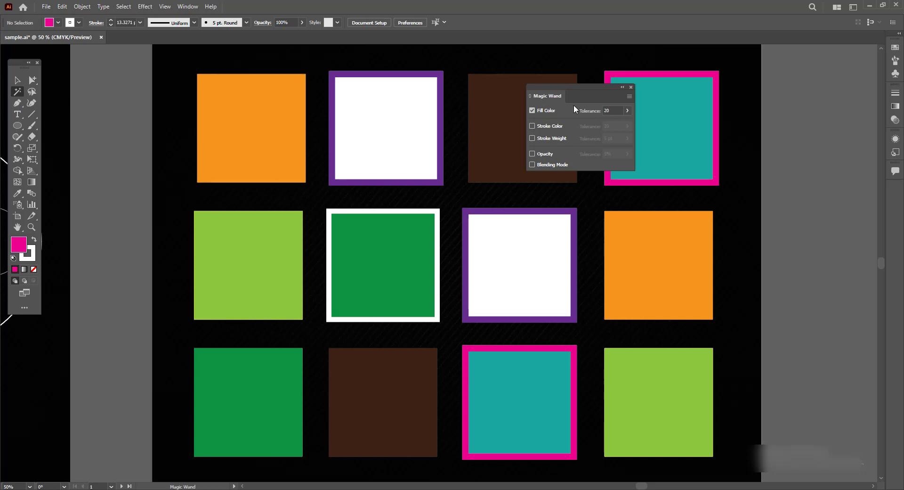
pyautogui.moveTo(564, 88); pyautogui.dragTo(797, 92)
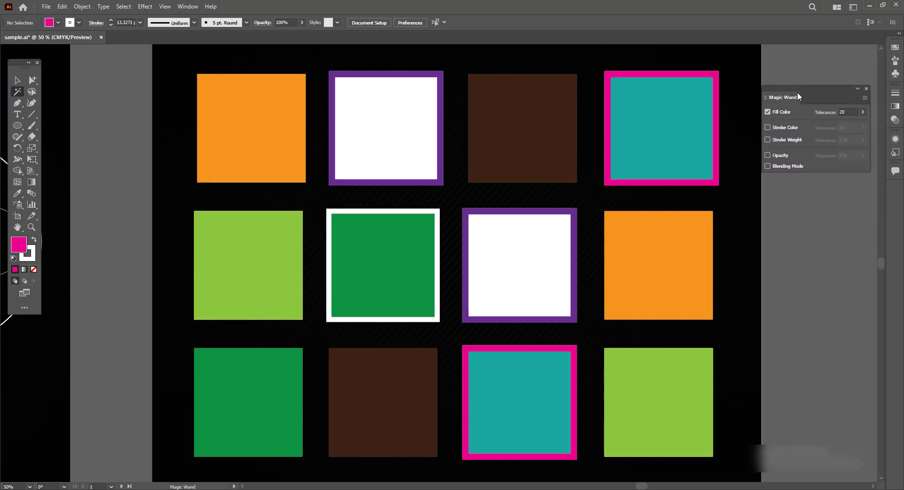
# - Reopen the Magic Wand panel and dock it beside the canvas
pyautogui.click(865, 89)
pyautogui.click(188, 7)
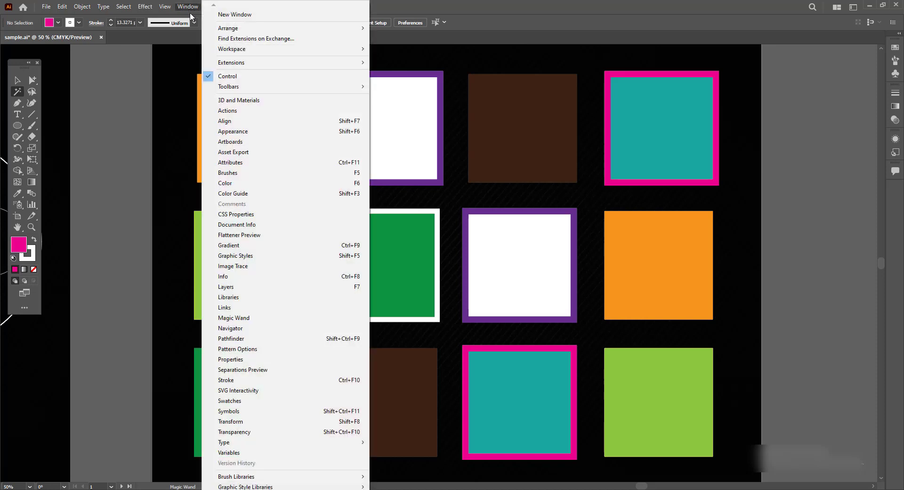
pyautogui.click(252, 318)
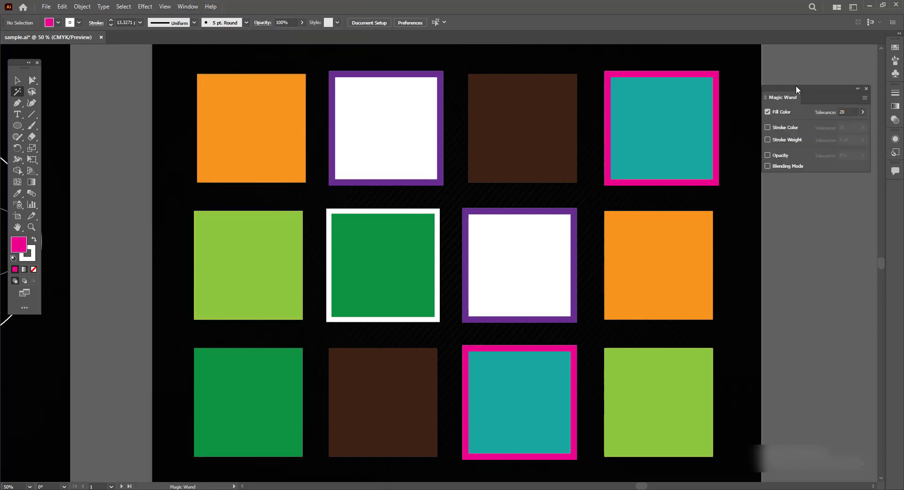
pyautogui.moveTo(796, 86); pyautogui.dragTo(800, 66)
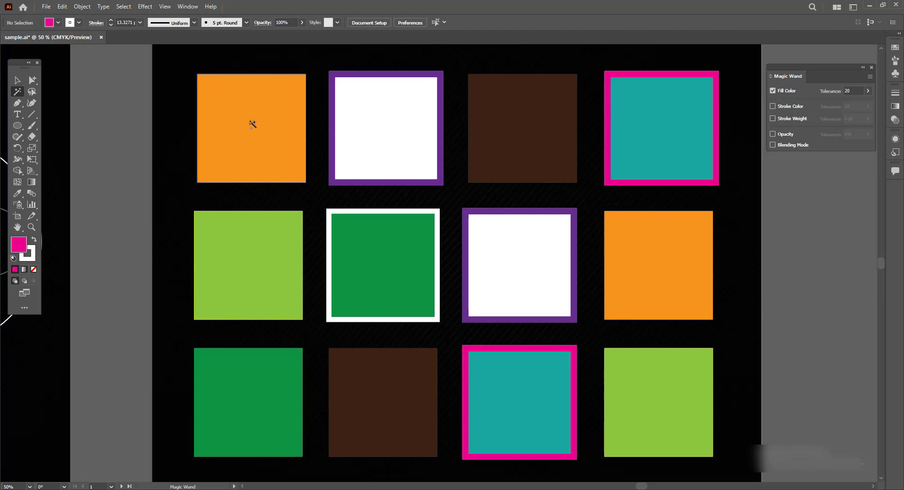
# - With the Magic Wand, select squares of matching fill: the orange, the light green, then the white squares
pyautogui.click(256, 101)
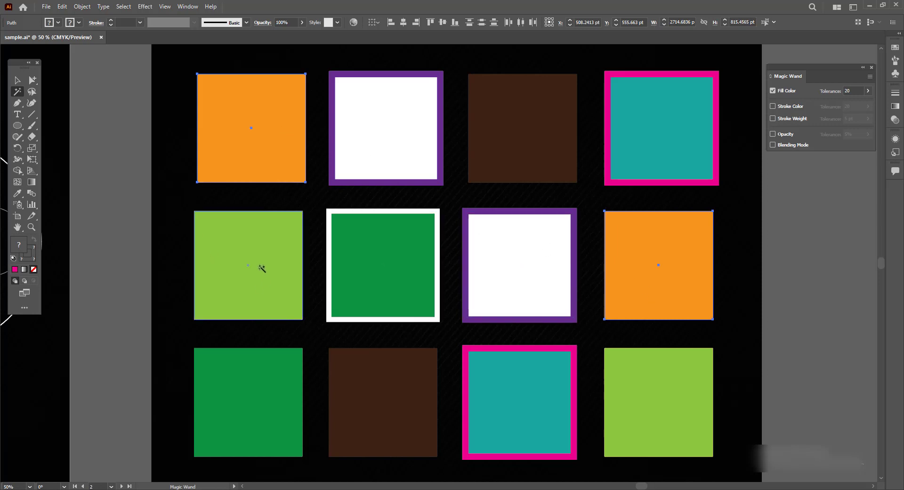
pyautogui.click(650, 403)
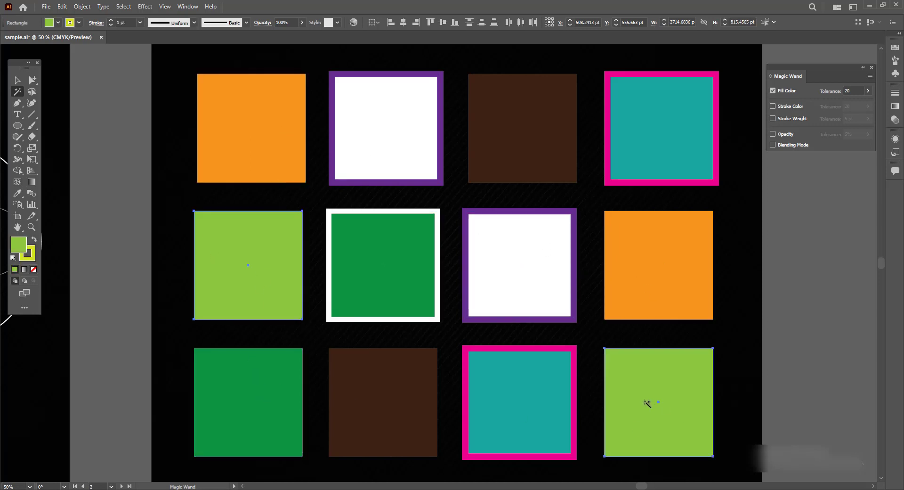
pyautogui.click(535, 264)
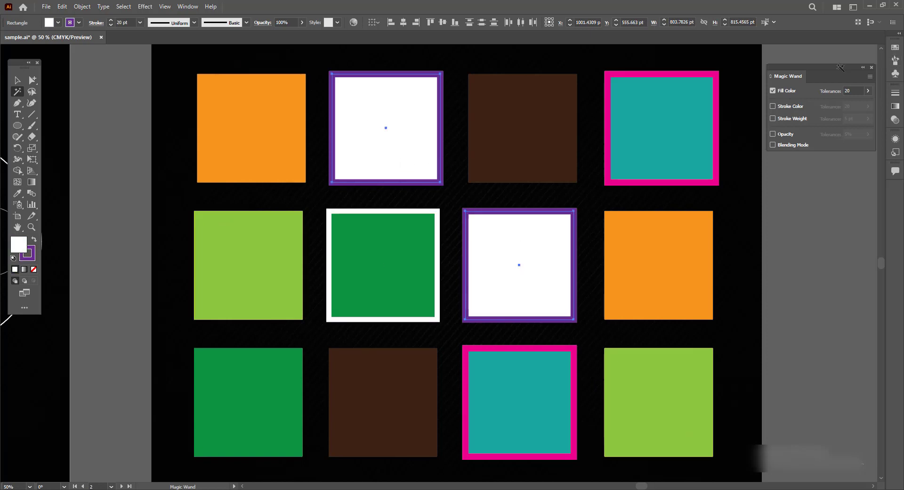
# - Switch the Magic Wand to match stroke colour and stroke weight instead of fill, and select squares by their strokes
pyautogui.click(772, 90)
pyautogui.click(772, 106)
pyautogui.keyDown('shift'); pyautogui.click(201, 147); pyautogui.keyUp('shift')
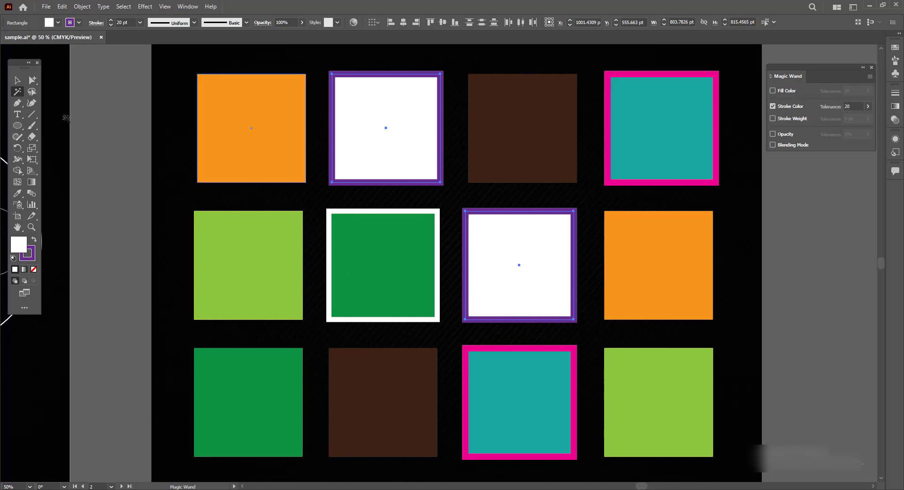
pyautogui.click(563, 397)
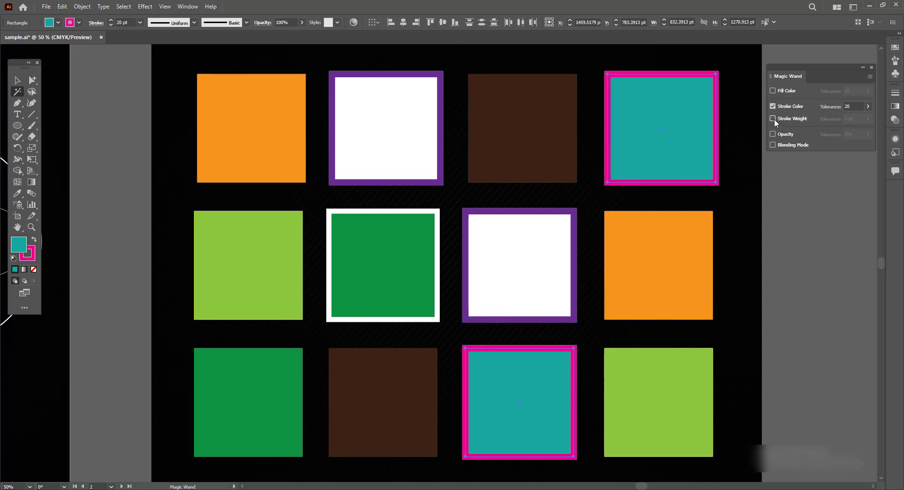
pyautogui.click(772, 119)
pyautogui.click(432, 317)
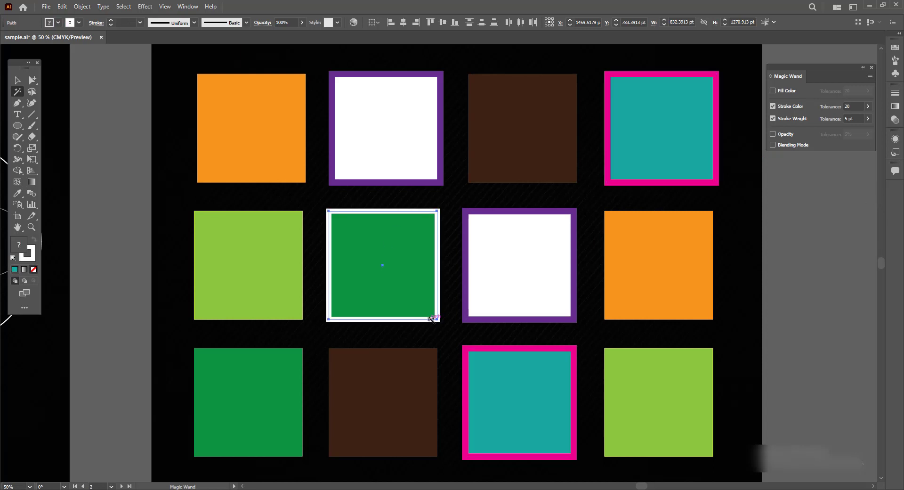
pyautogui.click(237, 151)
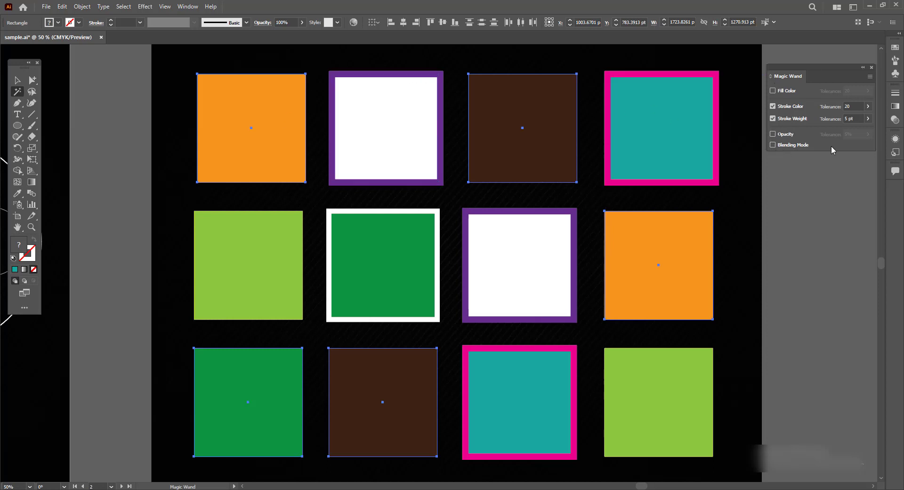
pyautogui.click(660, 106)
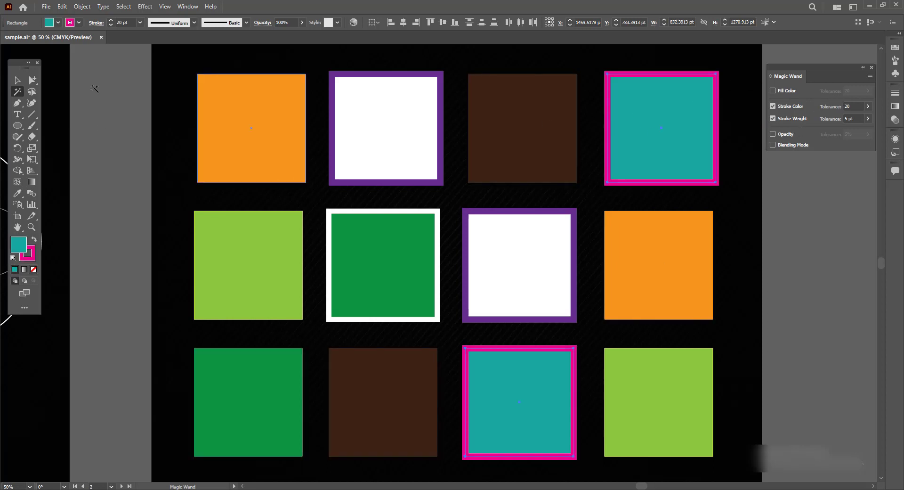
pyautogui.click(234, 120)
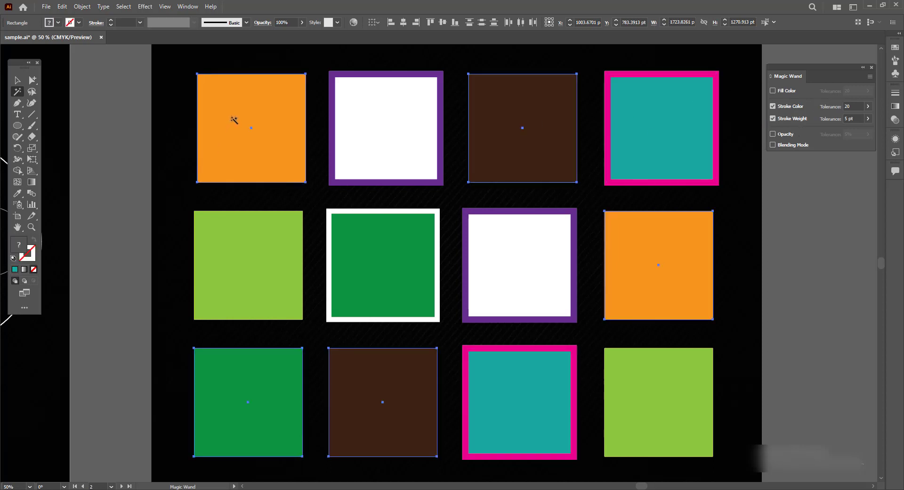
# - Reset the Magic Wand to fill colour only, select both orange squares, recolour their fill green, and deselect
pyautogui.click(772, 91)
pyautogui.click(772, 107)
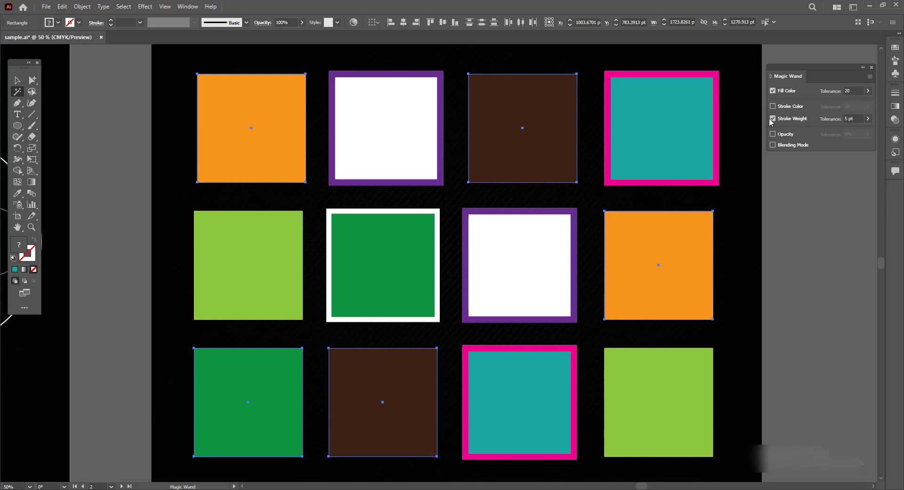
pyautogui.click(773, 119)
pyautogui.click(238, 127)
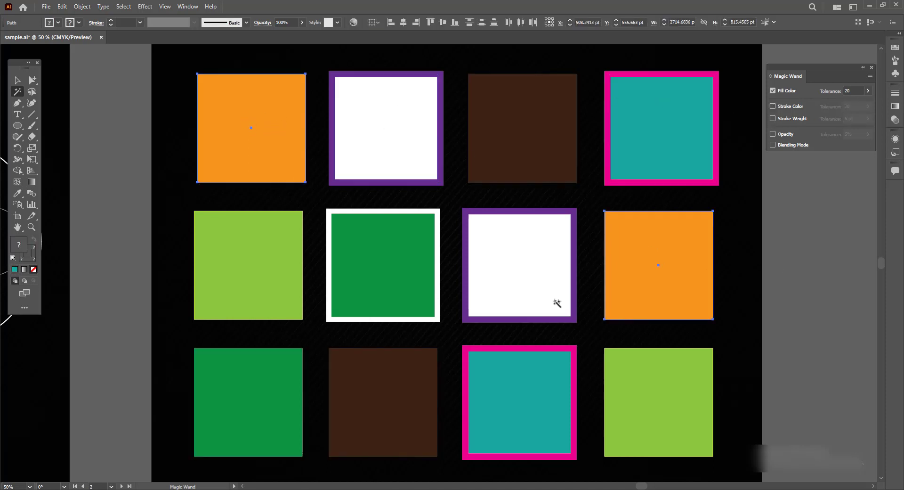
pyautogui.click(78, 22)
pyautogui.click(91, 38)
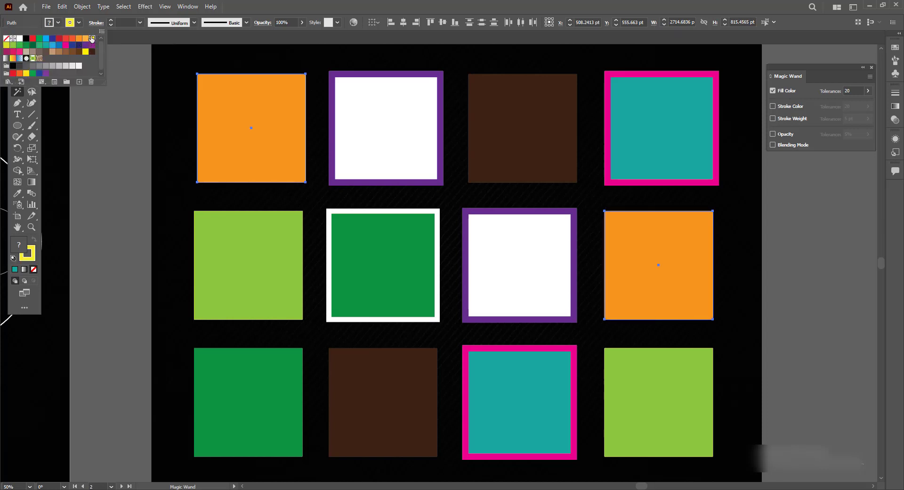
pyautogui.click(58, 22)
pyautogui.click(58, 23)
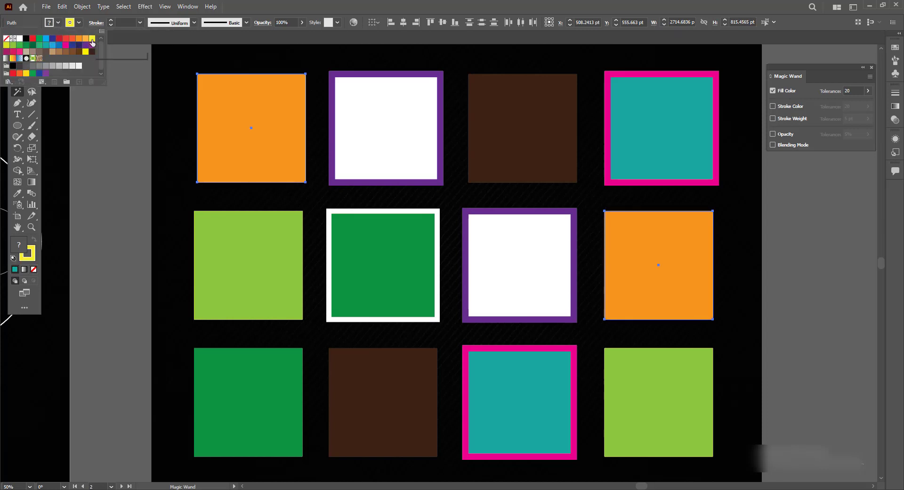
pyautogui.click(92, 38)
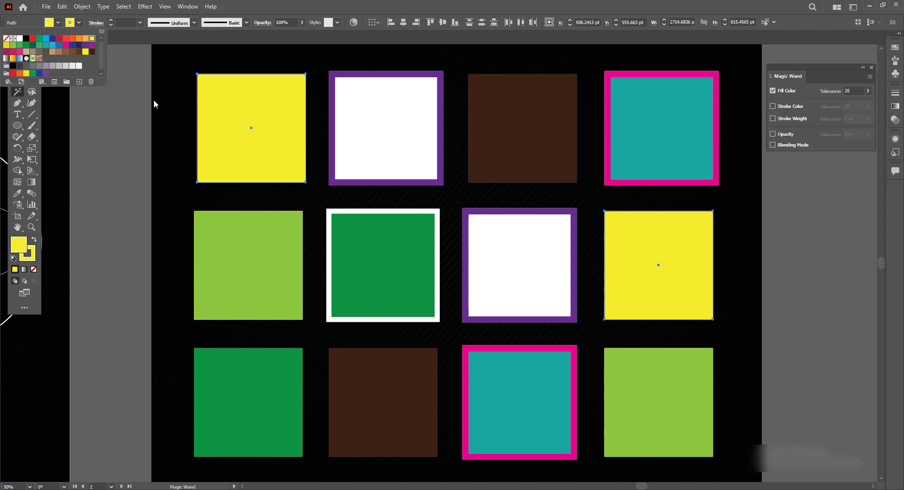
pyautogui.click(57, 23)
pyautogui.click(58, 23)
pyautogui.click(13, 44)
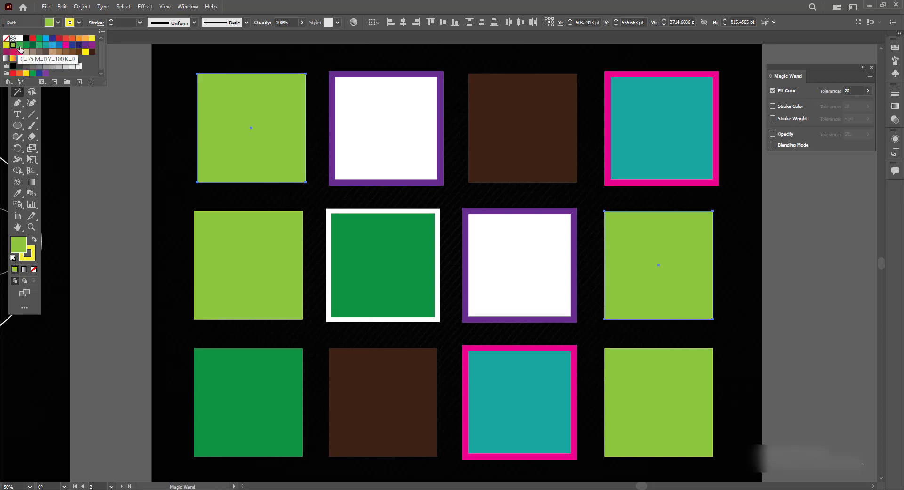
pyautogui.click(20, 45)
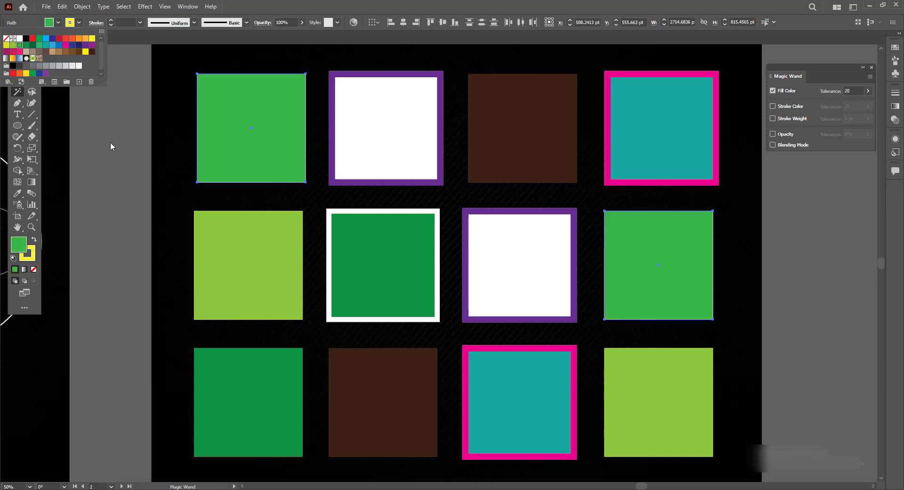
pyautogui.click(111, 142)
pyautogui.click(16, 81)
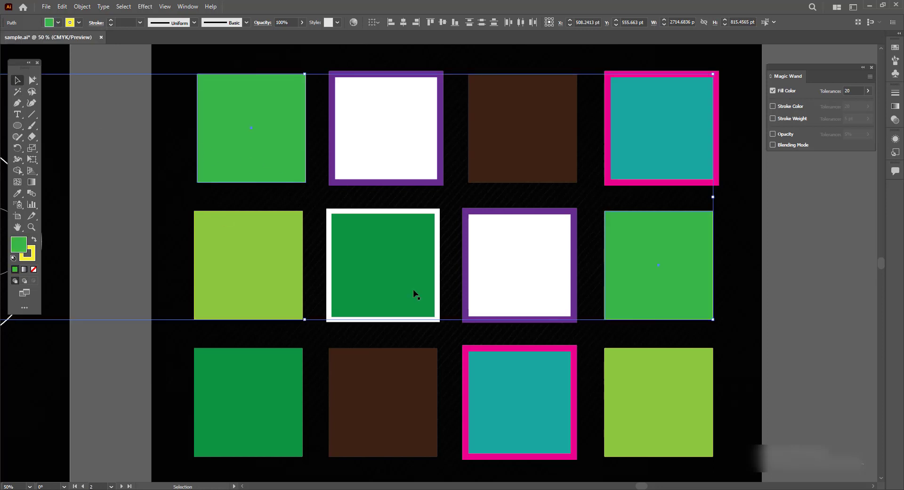
pyautogui.click(809, 341)
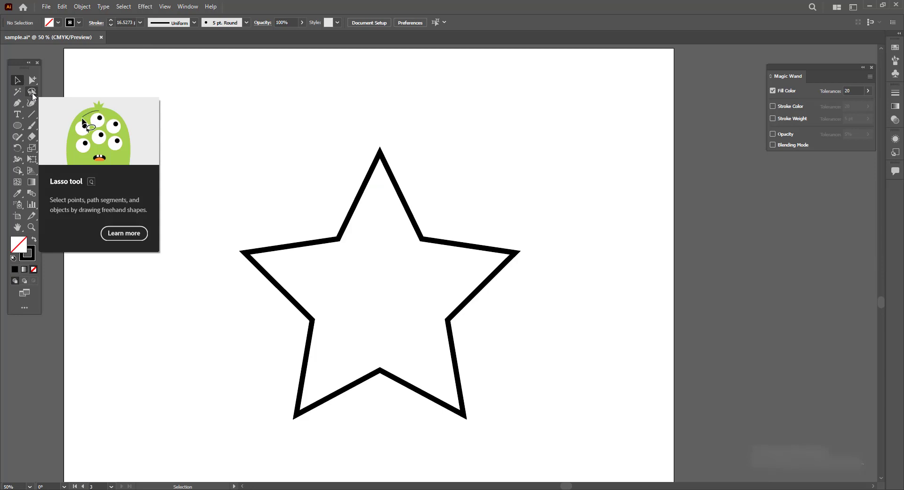
# - Lasso-select some of the star's anchor points and round those corners with the Direct Selection tool's corner widget
pyautogui.click(36, 94)
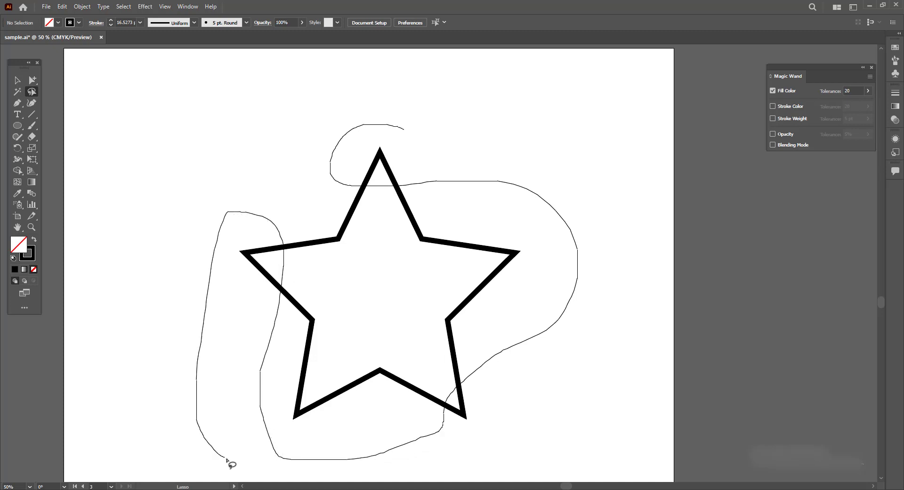
pyautogui.moveTo(468, 465)
pyautogui.mouseDown()
pyautogui.moveTo(574, 420)
pyautogui.moveTo(623, 288)
pyautogui.mouseUp()
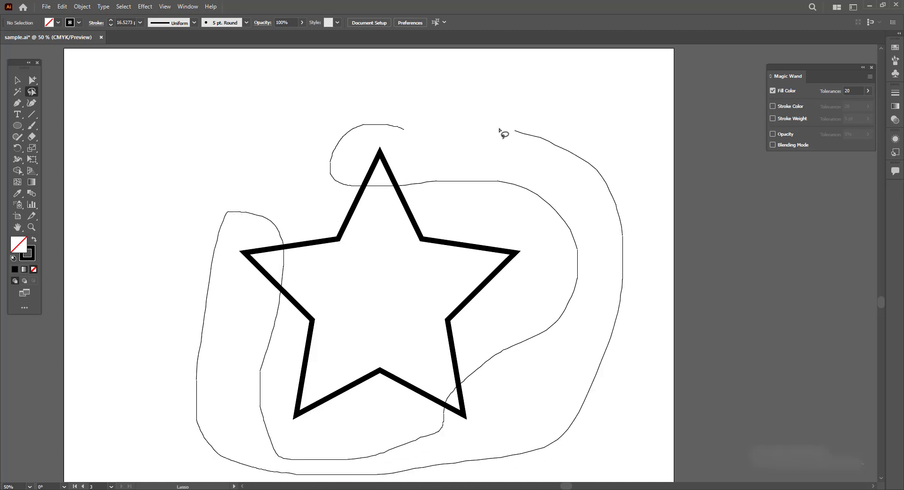
pyautogui.moveTo(403, 128); pyautogui.dragTo(403, 128)
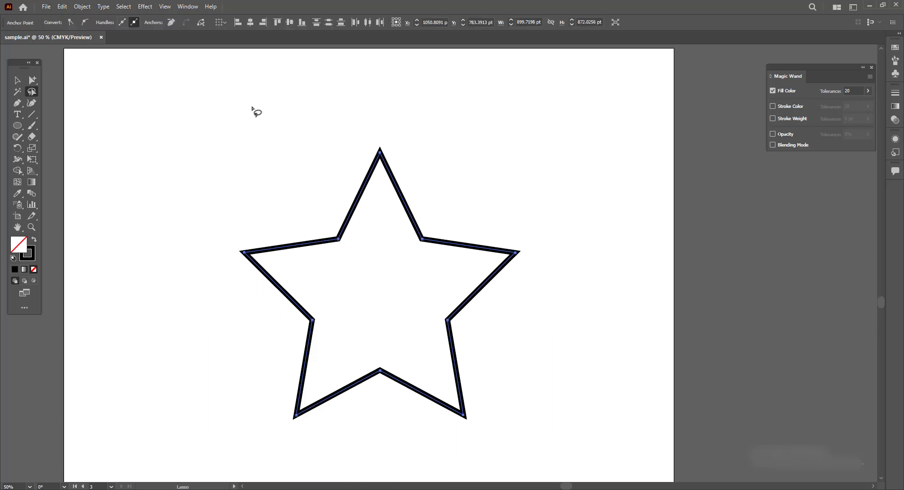
pyautogui.click(34, 83)
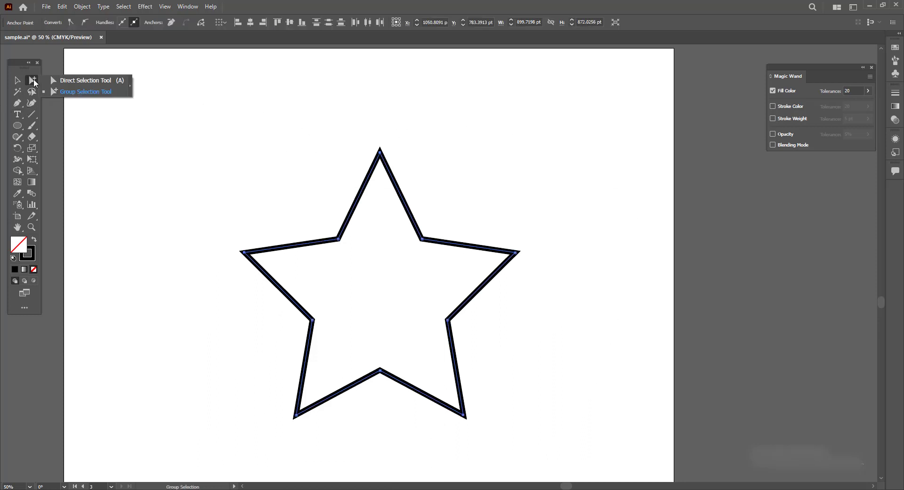
pyautogui.click(85, 81)
pyautogui.moveTo(381, 158); pyautogui.dragTo(366, 227)
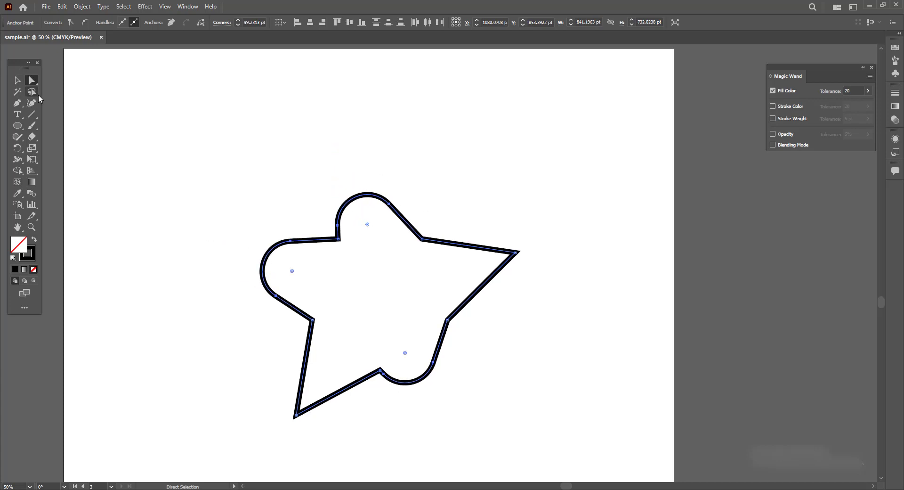
# - Select the reshaped star and delete it
pyautogui.click(17, 80)
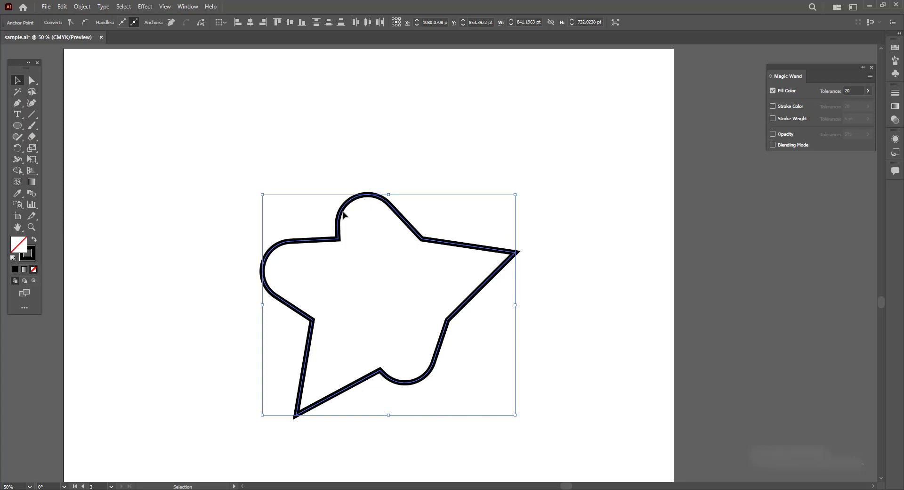
pyautogui.moveTo(341, 213); pyautogui.dragTo(330, 201)
pyautogui.press('Delete')
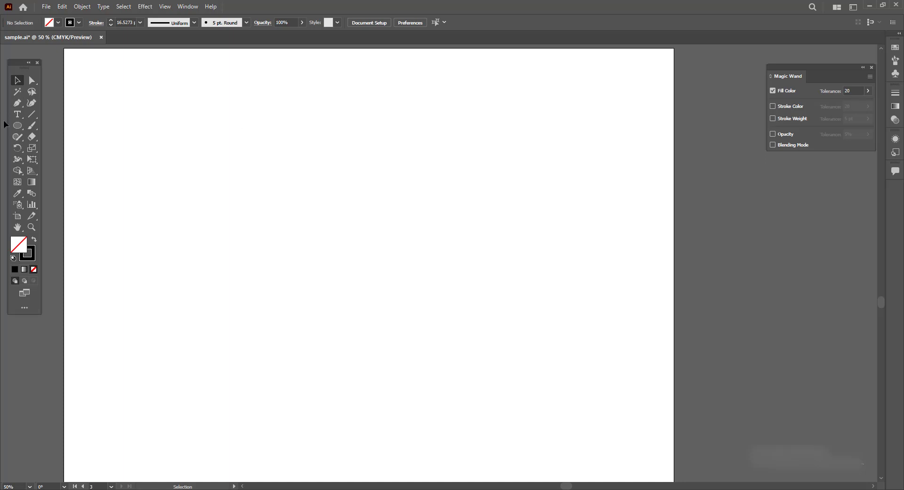
# - Draw a triangle with the Polygon tool, changing its side count while dragging, then delete it
pyautogui.click(19, 130)
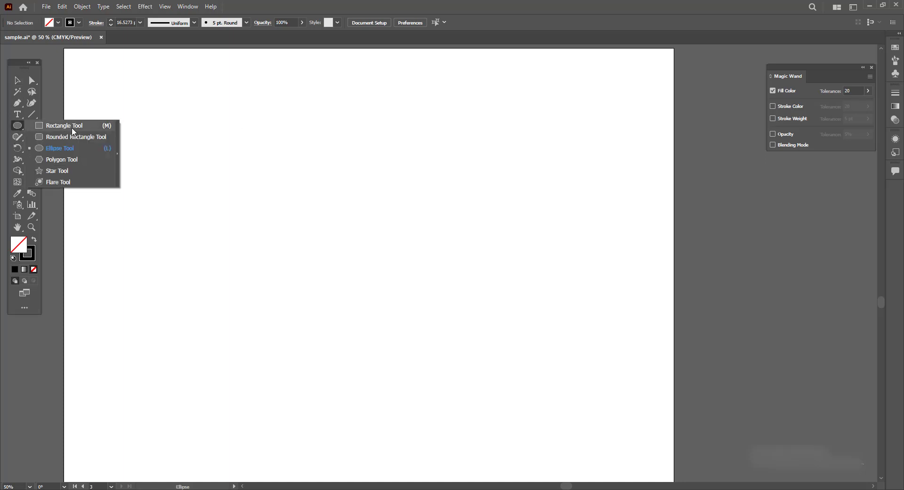
pyautogui.click(63, 163)
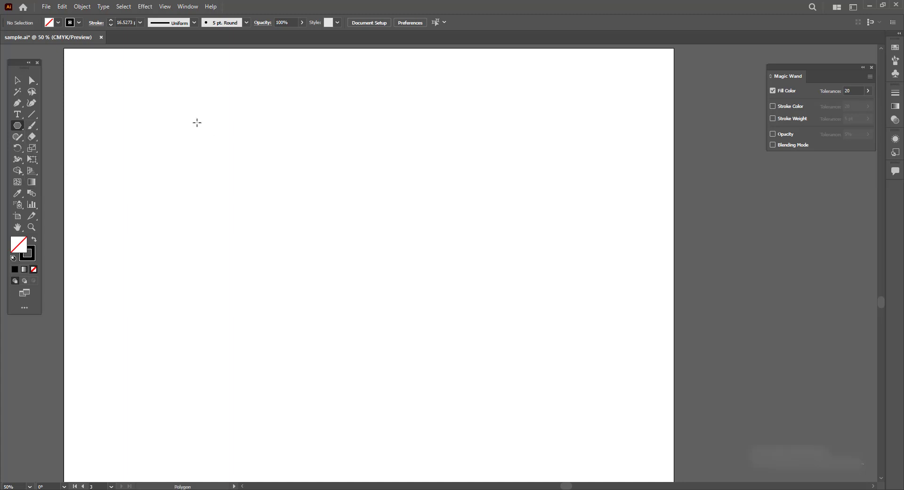
pyautogui.moveTo(173, 127); pyautogui.dragTo(208, 188)
pyautogui.press('Up')
pyautogui.press('Up')
pyautogui.press('Up')
pyautogui.press('Up')
pyautogui.press('Up')
pyautogui.press('Up')
pyautogui.press('Up')
pyautogui.press('Up')
pyautogui.press('Up')
pyautogui.press('Up')
pyautogui.press('Up')
pyautogui.press('Up')
pyautogui.press('Up')
pyautogui.press('Up')
pyautogui.press('Down')
pyautogui.press('Down')
pyautogui.press('Down')
pyautogui.press('Down')
pyautogui.press('Down')
pyautogui.press('Down')
pyautogui.press('Down')
pyautogui.press('Down')
pyautogui.press('Down')
pyautogui.press('Down')
pyautogui.press('Down')
pyautogui.press('Down')
pyautogui.press('Down')
pyautogui.press('Down')
pyautogui.press('Down')
pyautogui.press('Down')
pyautogui.press('Down')
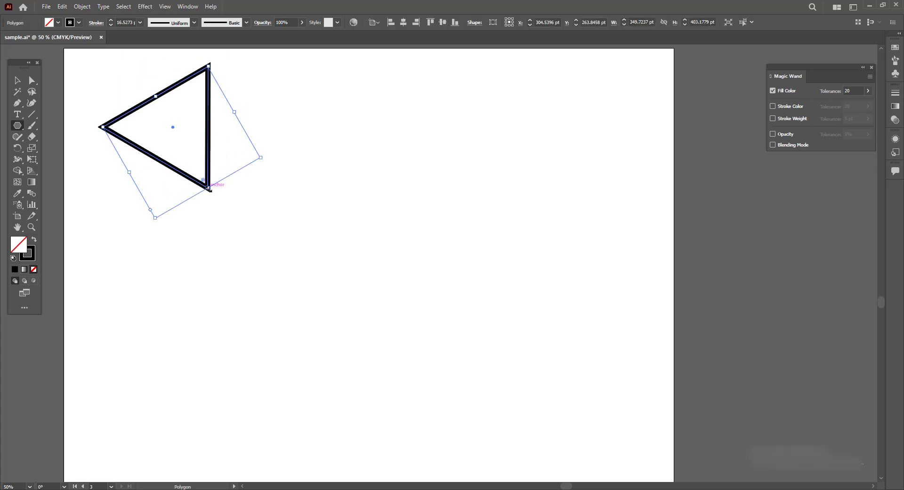
pyautogui.press('Delete')
# - Draw a many-pointed starburst with the Star tool, adjusting its points while dragging, then select and delete it
pyautogui.moveTo(20, 127); pyautogui.dragTo(63, 171)
pyautogui.moveTo(258, 177); pyautogui.dragTo(278, 299)
pyautogui.press('Up')
pyautogui.press('Up')
pyautogui.press('Up')
pyautogui.press('Up')
pyautogui.press('Up')
pyautogui.press('Up')
pyautogui.press('Up')
pyautogui.press('Up')
pyautogui.press('Up')
pyautogui.press('Up')
pyautogui.press('Up')
pyautogui.press('Up')
pyautogui.press('Up')
pyautogui.press('Up')
pyautogui.press('Up')
pyautogui.press('Up')
pyautogui.press('Up')
pyautogui.press('Up')
pyautogui.press('Up')
pyautogui.press('Up')
pyautogui.press('Up')
pyautogui.press('Up')
pyautogui.press('Up')
pyautogui.press('Up')
pyautogui.press('Up')
pyautogui.press('Up')
pyautogui.press('Up')
pyautogui.press('Up')
pyautogui.press('Up')
pyautogui.press('Up')
pyautogui.press('Down')
pyautogui.press('Down')
pyautogui.press('Down')
pyautogui.press('Down')
pyautogui.press('Down')
pyautogui.press('Down')
pyautogui.press('Down')
pyautogui.press('Down')
pyautogui.press('Down')
pyautogui.press('Down')
pyautogui.press('Down')
pyautogui.press('Down')
pyautogui.press('Down')
pyautogui.press('Down')
pyautogui.press('Down')
pyautogui.press('Down')
pyautogui.press('Down')
pyautogui.press('Down')
pyautogui.press('Down')
pyautogui.press('Down')
pyautogui.press('Up')
pyautogui.press('Up')
pyautogui.press('Up')
pyautogui.press('Up')
pyautogui.press('Up')
pyautogui.press('Up')
pyautogui.press('Up')
pyautogui.press('Up')
pyautogui.press('Up')
pyautogui.press('Up')
pyautogui.press('Up')
pyautogui.press('Up')
pyautogui.press('Up')
pyautogui.press('Up')
pyautogui.press('Up')
pyautogui.press('Up')
pyautogui.press('Up')
pyautogui.press('Up')
pyautogui.press('Up')
pyautogui.press('Up')
pyautogui.press('v')
pyautogui.click(355, 262)
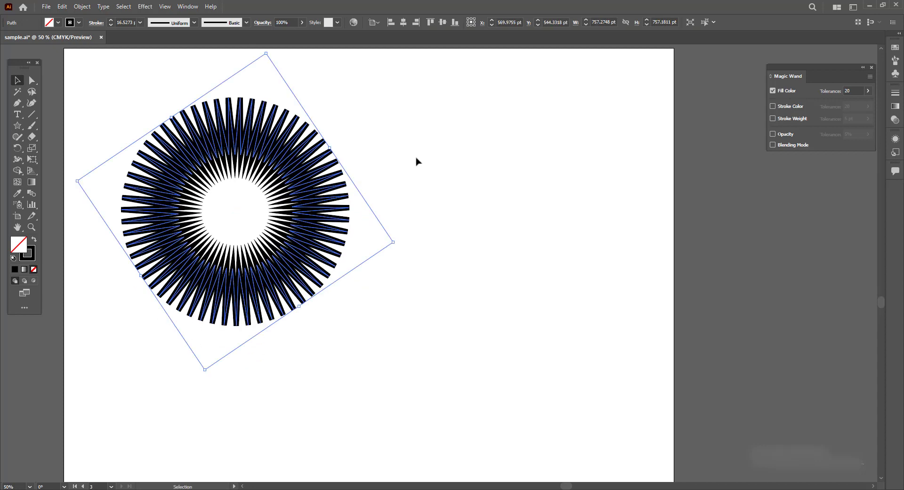
pyautogui.press('Delete')
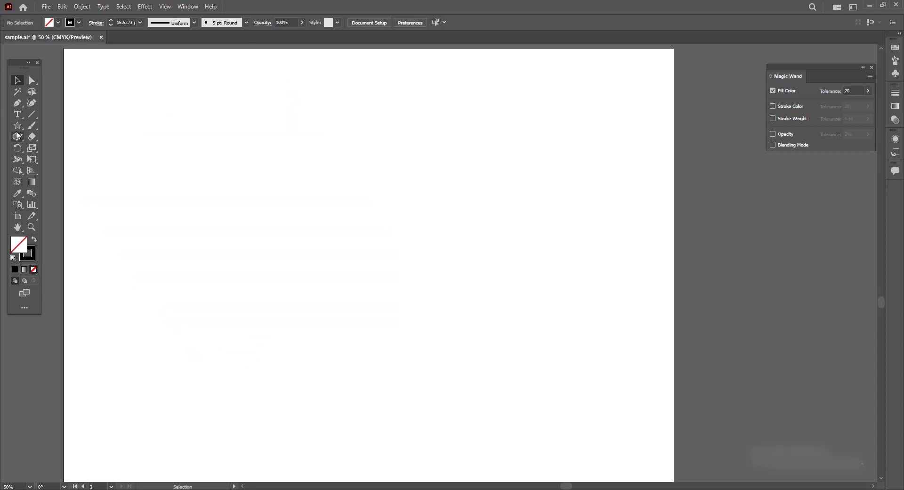
# - Draw a closed path with the Pen tool mixing curved and corner anchor points, then undo and clear it
pyautogui.moveTo(17, 103); pyautogui.dragTo(82, 108)
pyautogui.moveTo(296, 213); pyautogui.dragTo(449, 206)
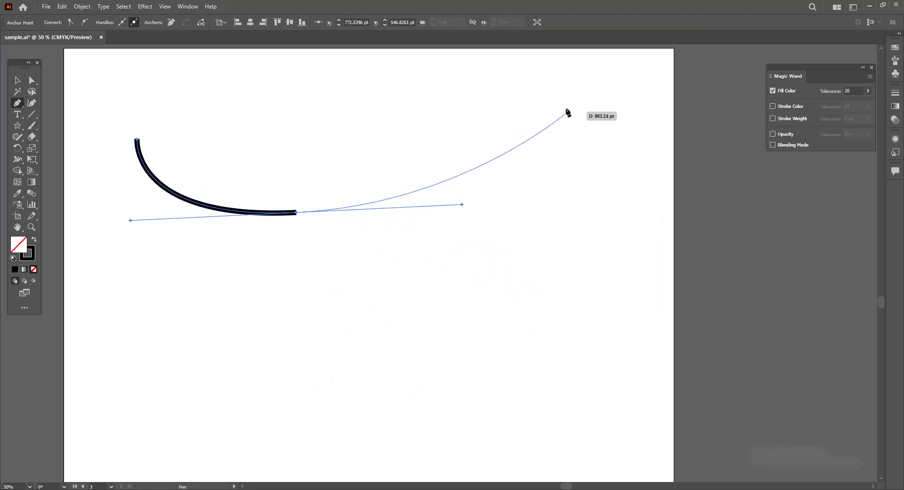
pyautogui.click(258, 423)
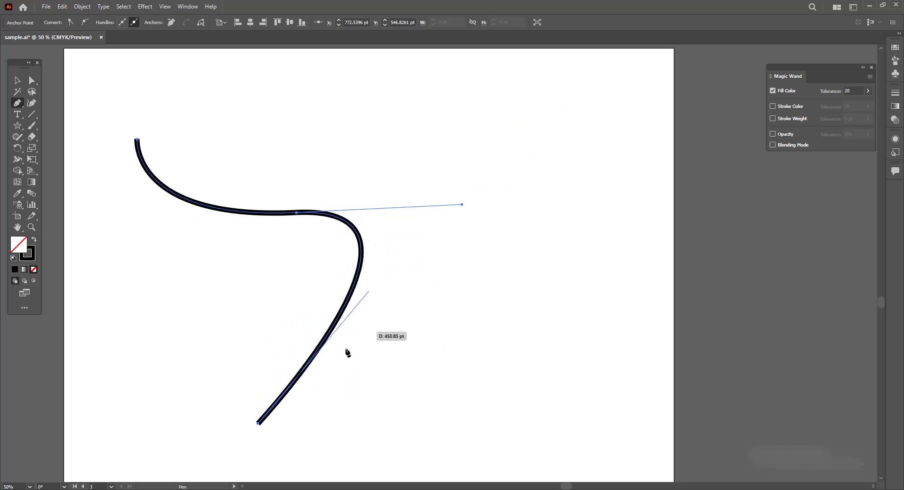
pyautogui.click(587, 219)
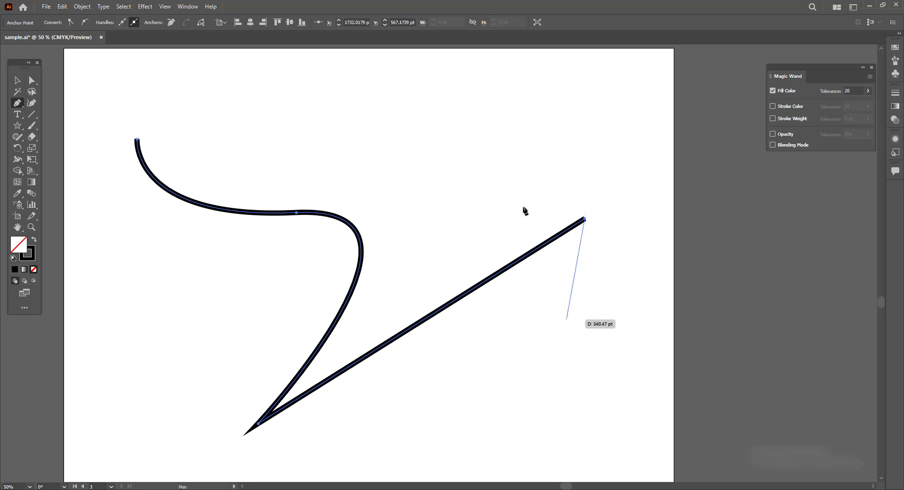
pyautogui.click(400, 146)
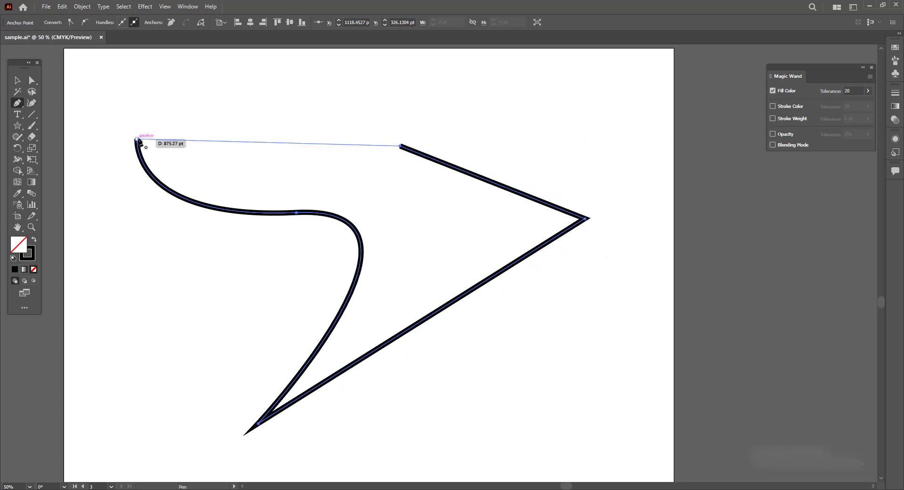
pyautogui.moveTo(137, 139); pyautogui.dragTo(56, 76)
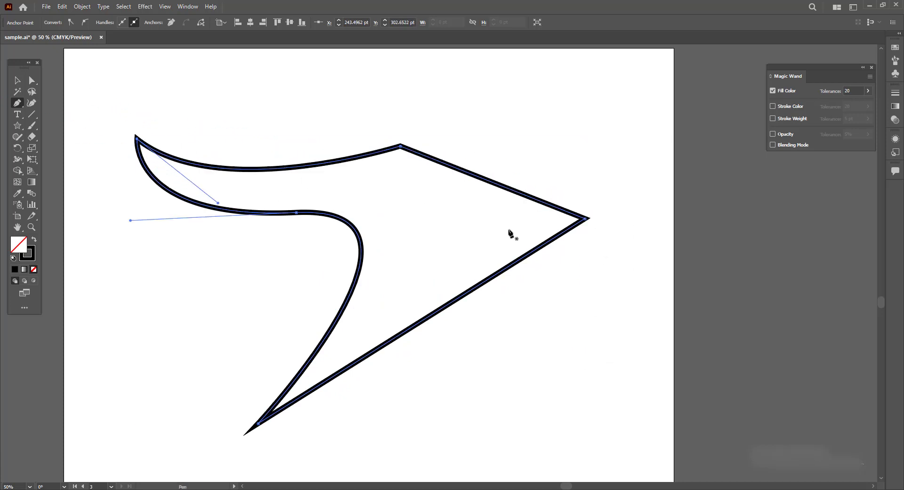
pyautogui.hotkey('ctrl', 'z')
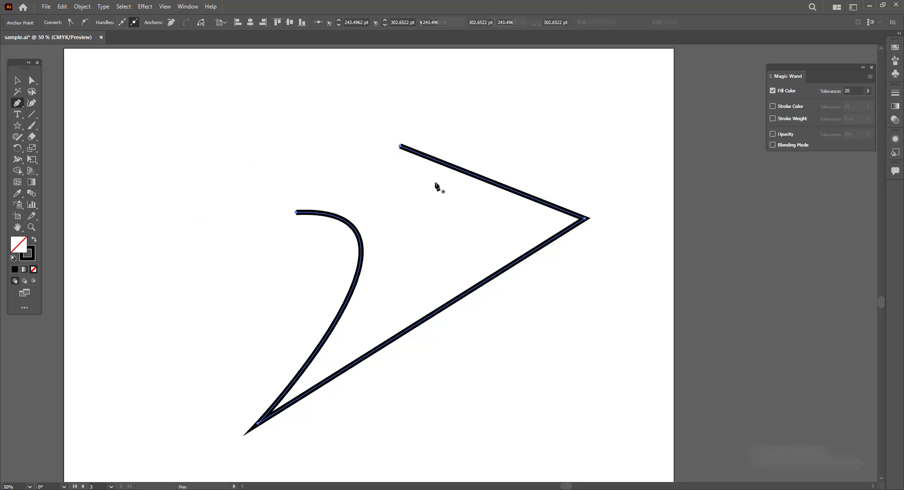
pyautogui.click(17, 80)
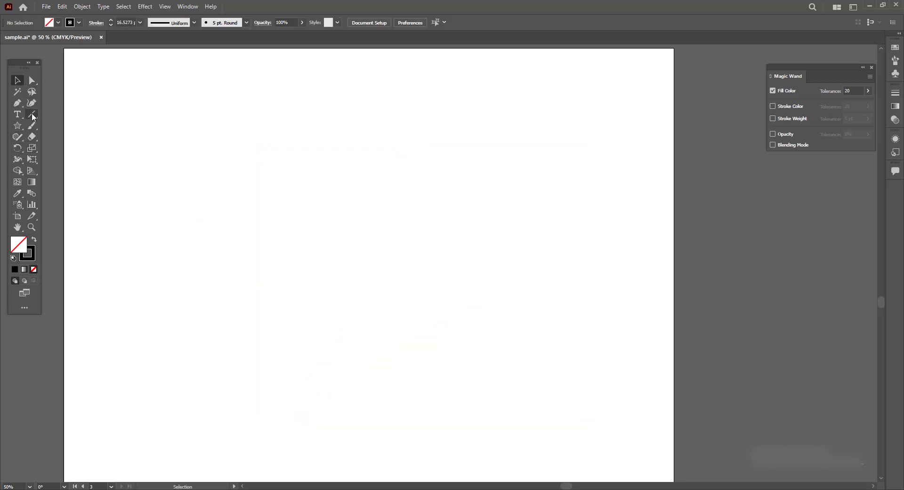
# - Draw a closed shape with the Pen tool combining curved segments, corner points and a straight inner edge
pyautogui.moveTo(17, 106); pyautogui.dragTo(56, 105)
pyautogui.moveTo(413, 249); pyautogui.dragTo(418, 359)
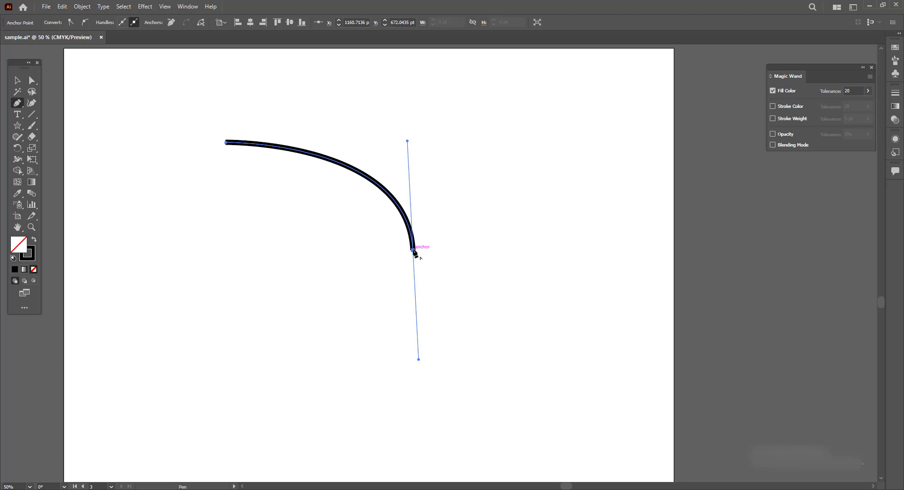
pyautogui.moveTo(413, 250); pyautogui.dragTo(76, 269)
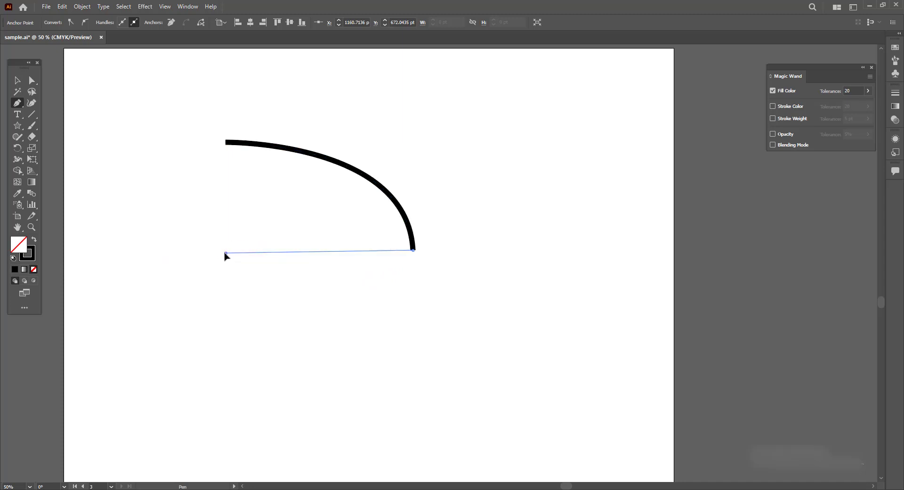
pyautogui.click(226, 253)
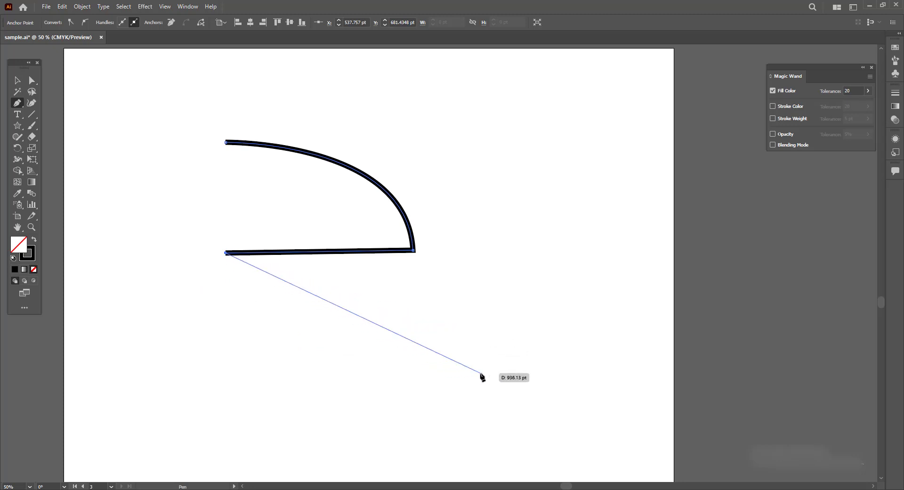
pyautogui.moveTo(480, 373)
pyautogui.mouseDown()
pyautogui.moveTo(579, 348)
pyautogui.moveTo(623, 346)
pyautogui.moveTo(647, 356)
pyautogui.mouseUp()
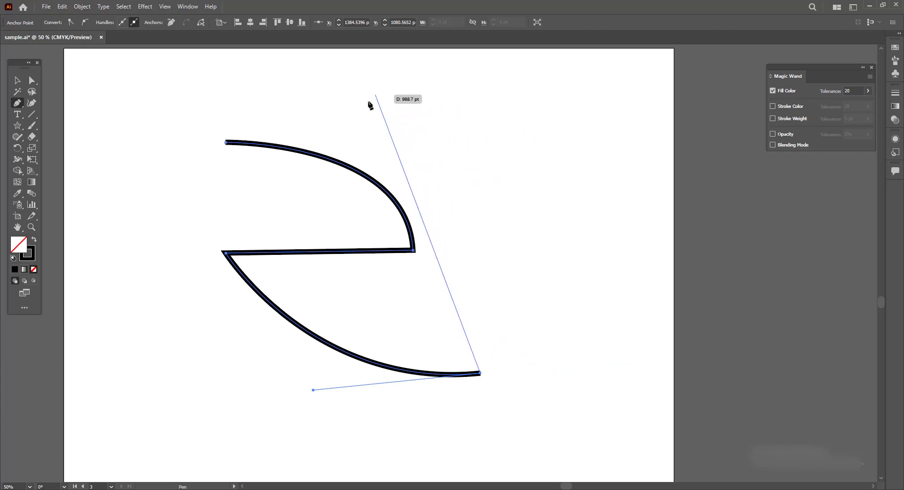
pyautogui.moveTo(363, 105); pyautogui.dragTo(191, 54)
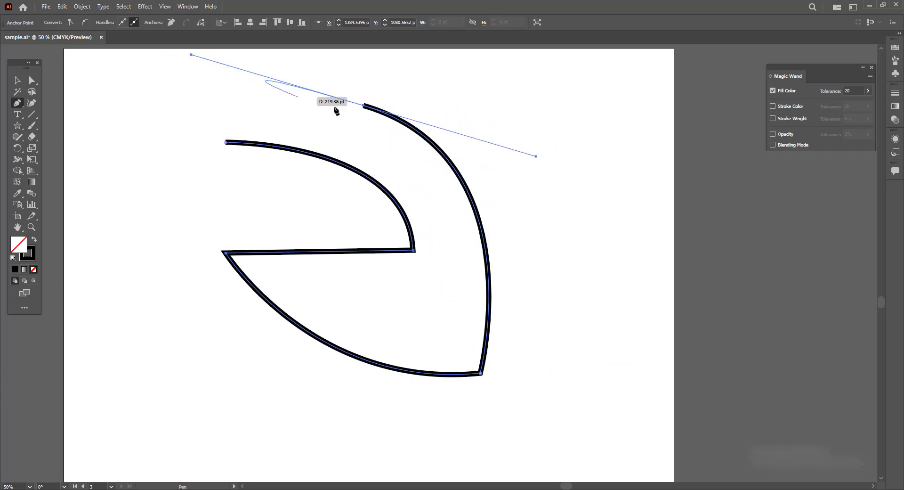
pyautogui.click(364, 106)
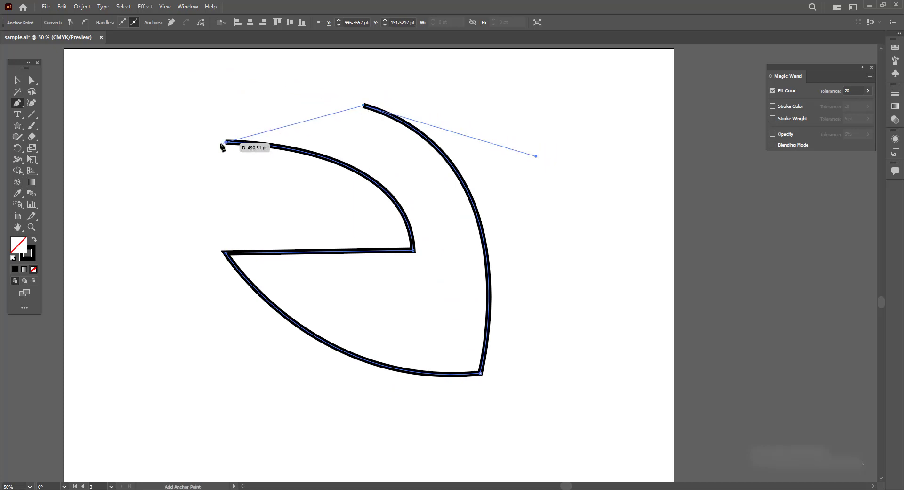
pyautogui.moveTo(226, 141); pyautogui.dragTo(188, 199)
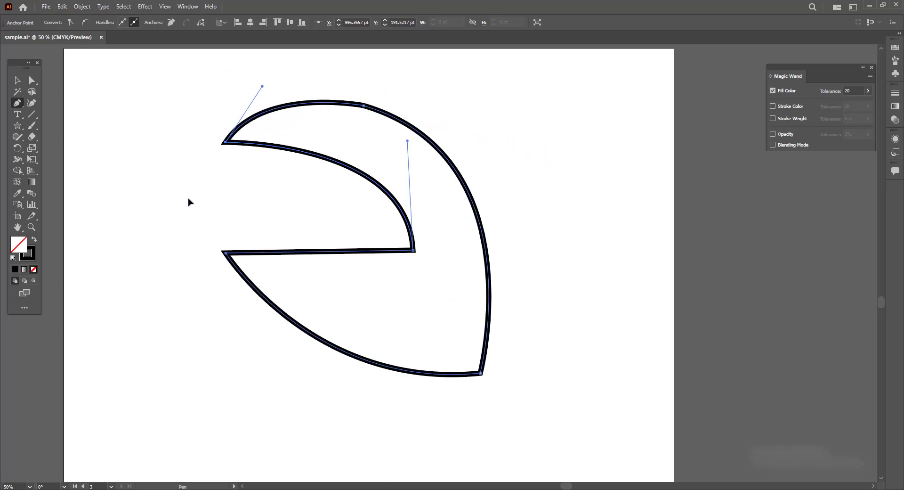
# - Select the new shape and move it slightly to the left
pyautogui.click(16, 80)
pyautogui.click(497, 338)
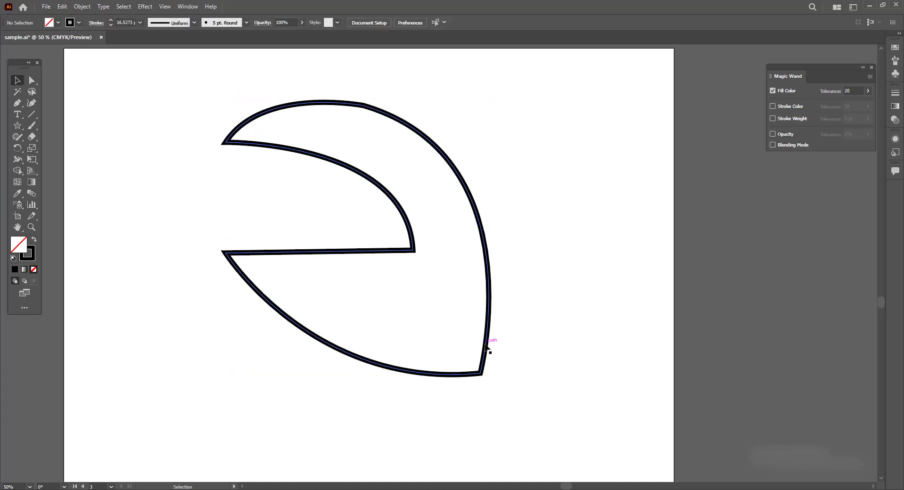
pyautogui.moveTo(487, 346); pyautogui.dragTo(447, 352)
# - Add two anchor points along the shape's right curved edge with the Add Anchor Point tool
pyautogui.click(16, 103)
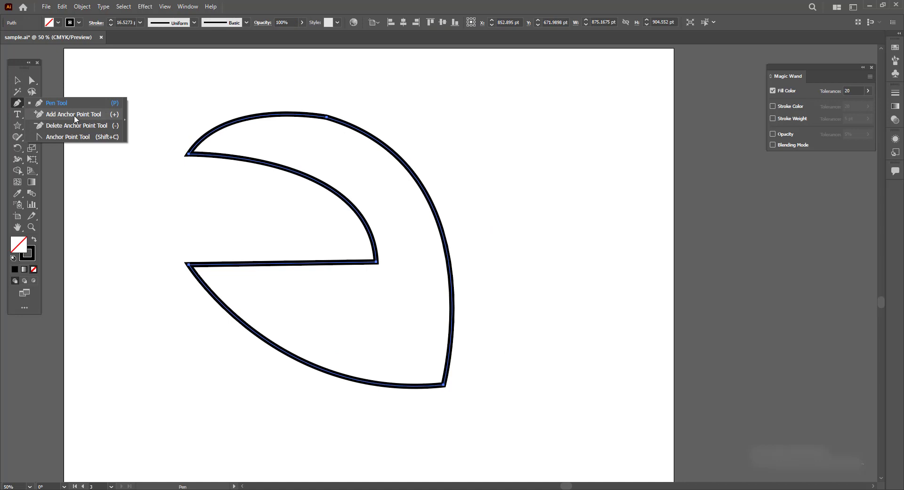
pyautogui.click(74, 115)
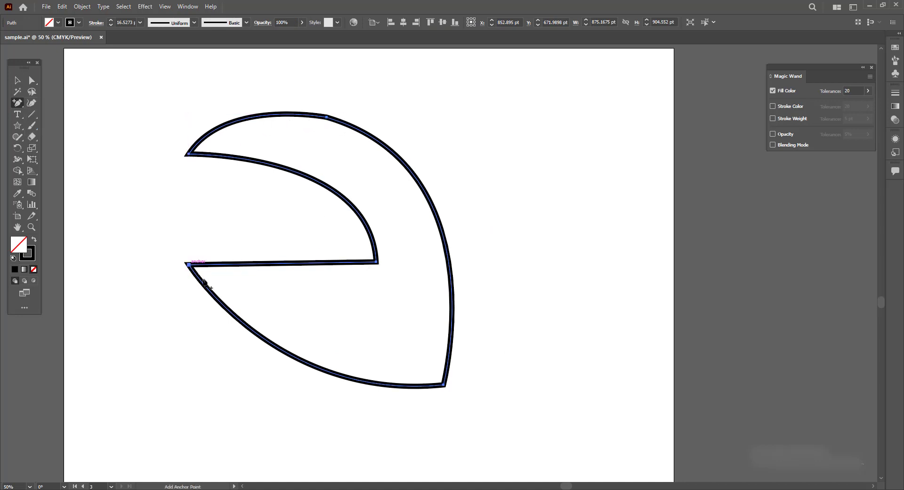
pyautogui.click(432, 207)
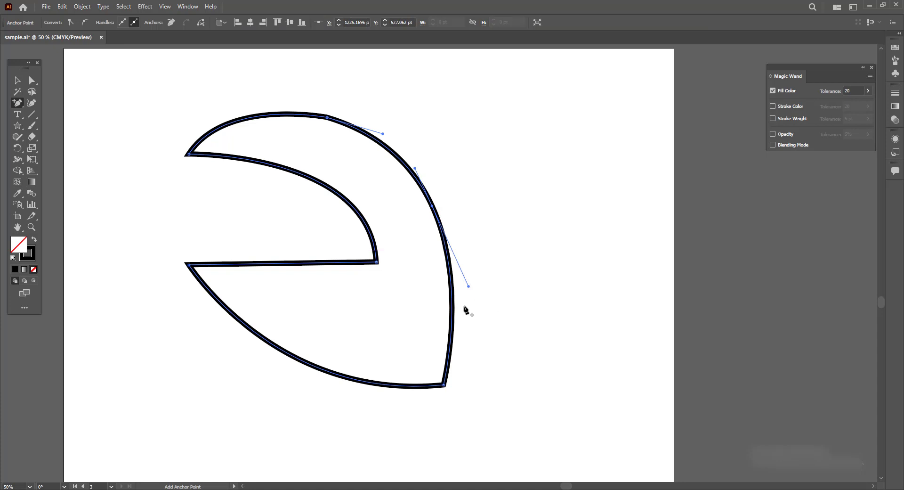
pyautogui.click(452, 318)
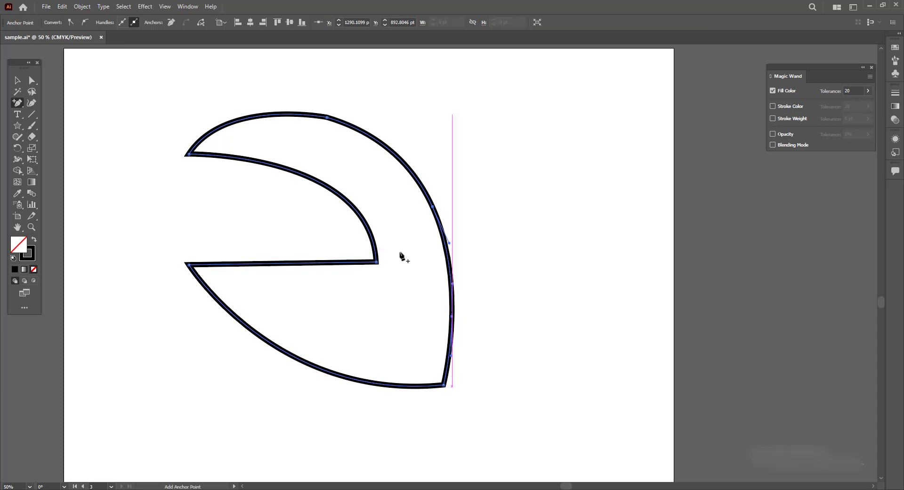
# - Delete the top and right-edge anchor points with the Delete Anchor Point tool, then undo the deletions
pyautogui.rightClick(20, 108)
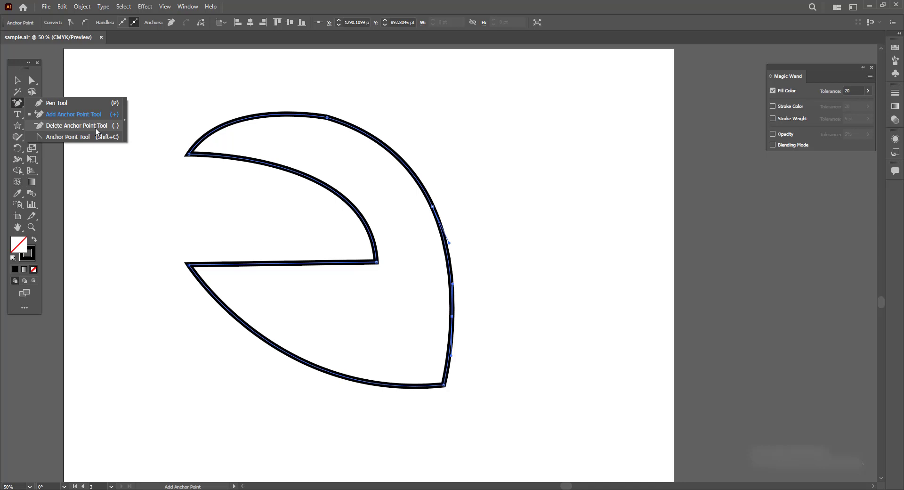
pyautogui.click(77, 126)
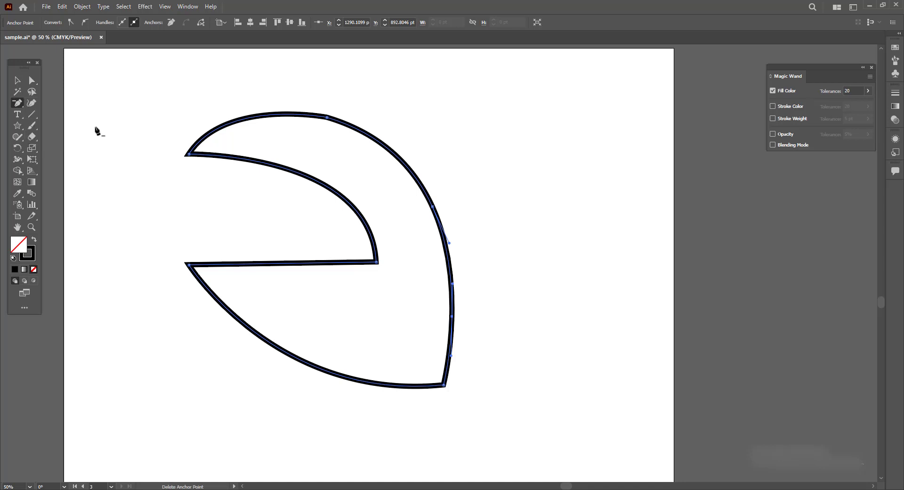
pyautogui.click(327, 116)
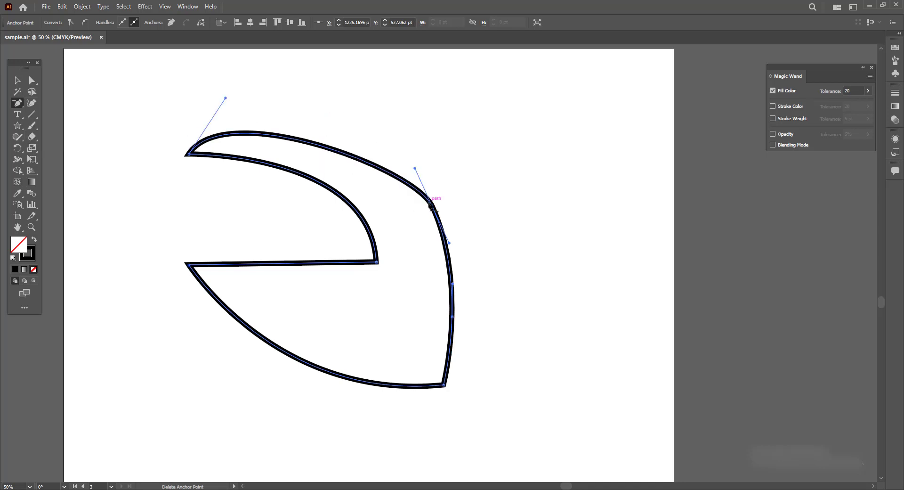
pyautogui.click(431, 206)
pyautogui.hotkey('ctrl', 'z')
pyautogui.hotkey('ctrl', 'z')
pyautogui.hotkey('ctrl', 'z')
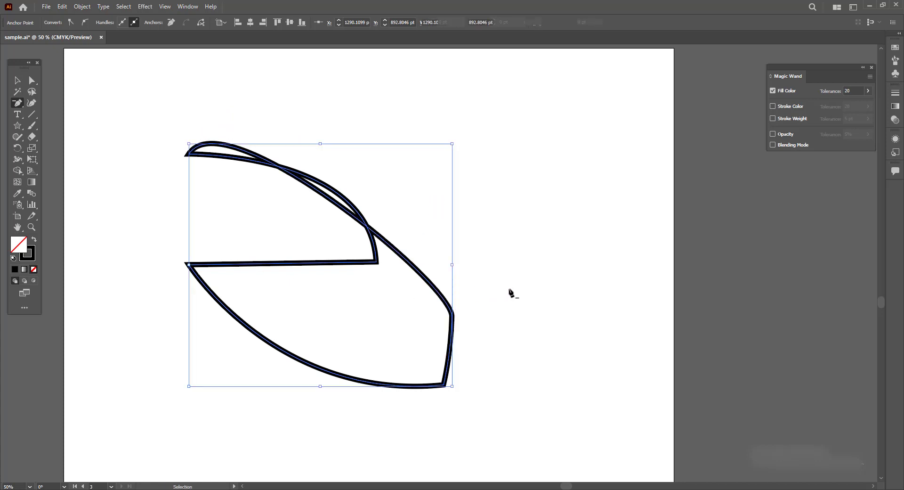
# - Convert the left and bottom corner anchors to smooth points and back to corners with the Anchor Point tool
pyautogui.click(20, 103)
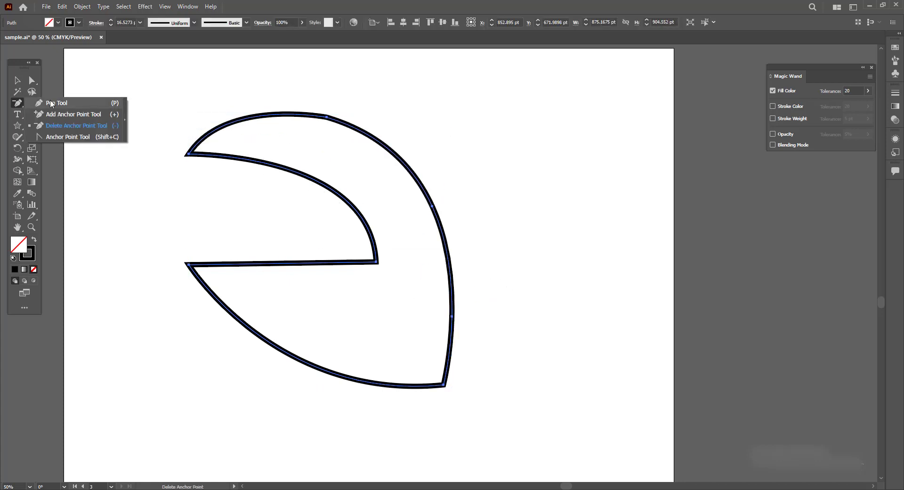
pyautogui.click(70, 136)
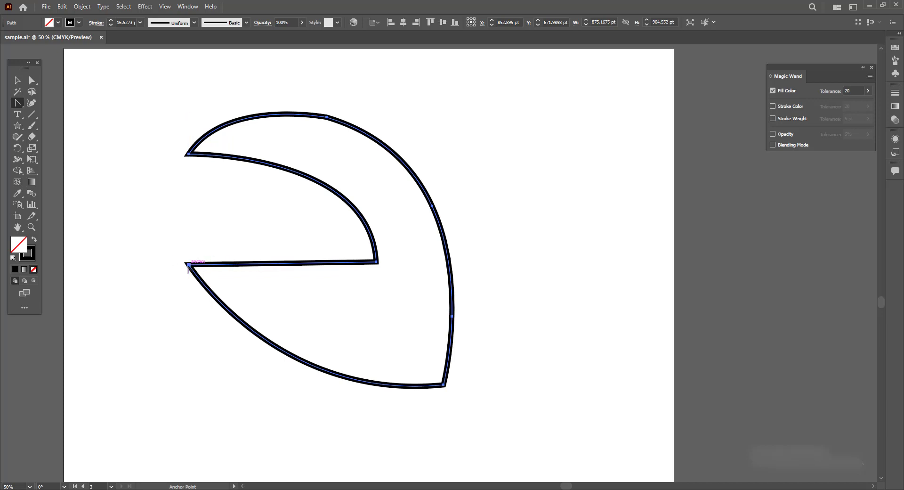
pyautogui.moveTo(188, 264); pyautogui.dragTo(162, 360)
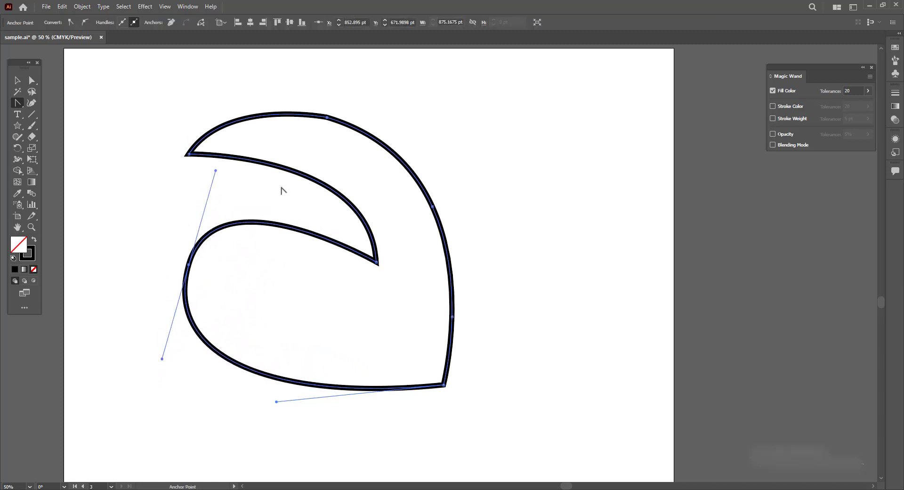
pyautogui.click(189, 265)
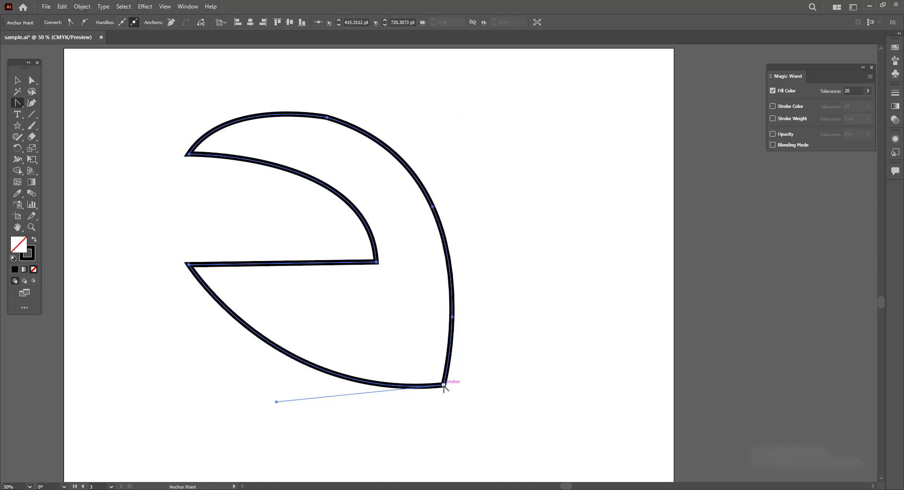
pyautogui.moveTo(444, 385); pyautogui.dragTo(649, 376)
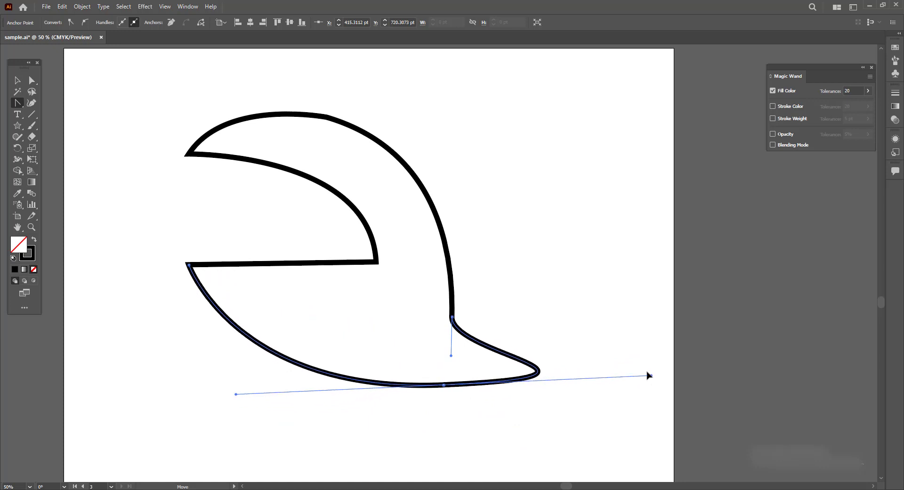
pyautogui.click(443, 385)
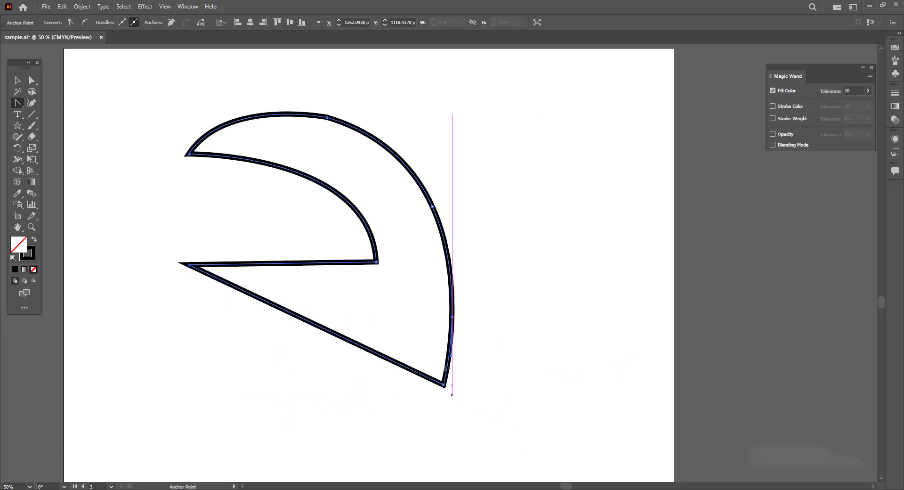
# - Select the shape and delete it entirely
pyautogui.click(18, 103)
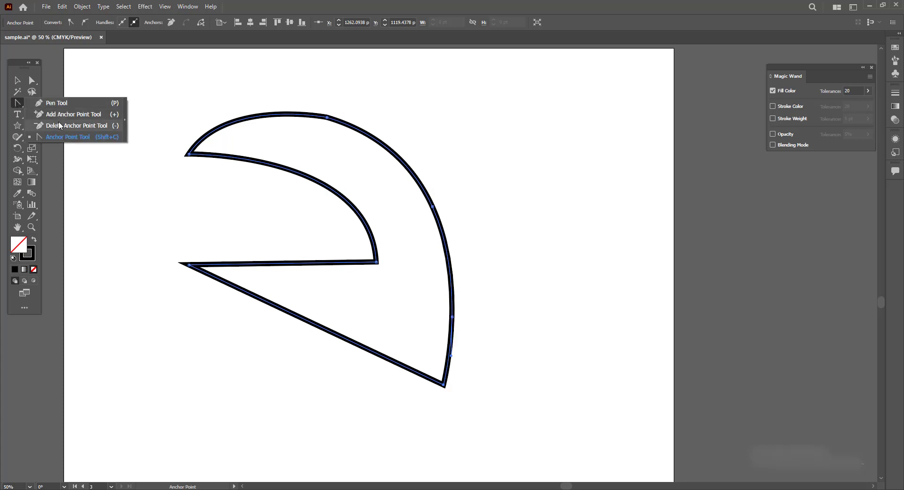
pyautogui.click(119, 76)
pyautogui.click(17, 80)
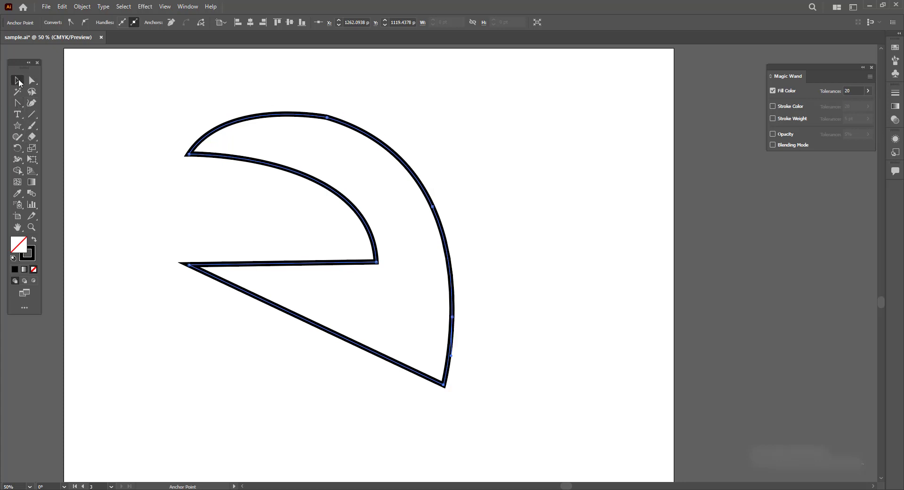
pyautogui.press('Delete')
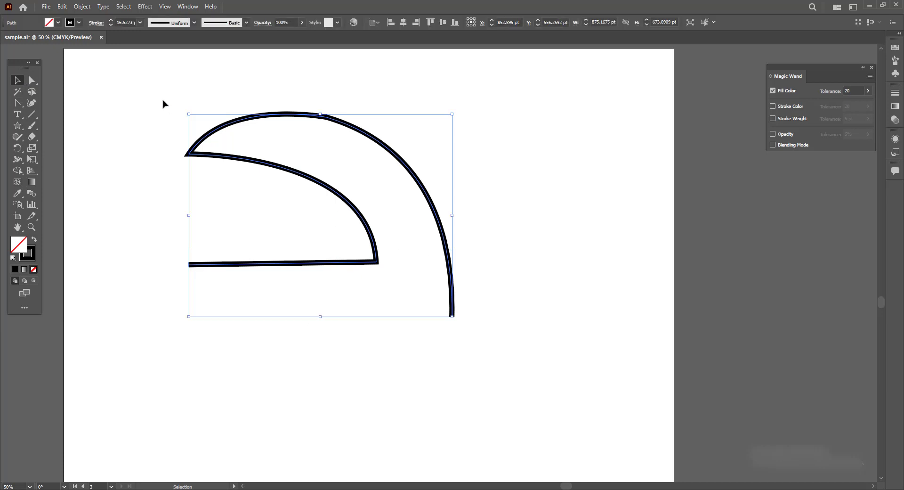
pyautogui.moveTo(141, 92); pyautogui.dragTo(502, 375)
pyautogui.press('Delete')
# - Draw a straight line between two points with the Curvature tool and finish the path
pyautogui.click(31, 104)
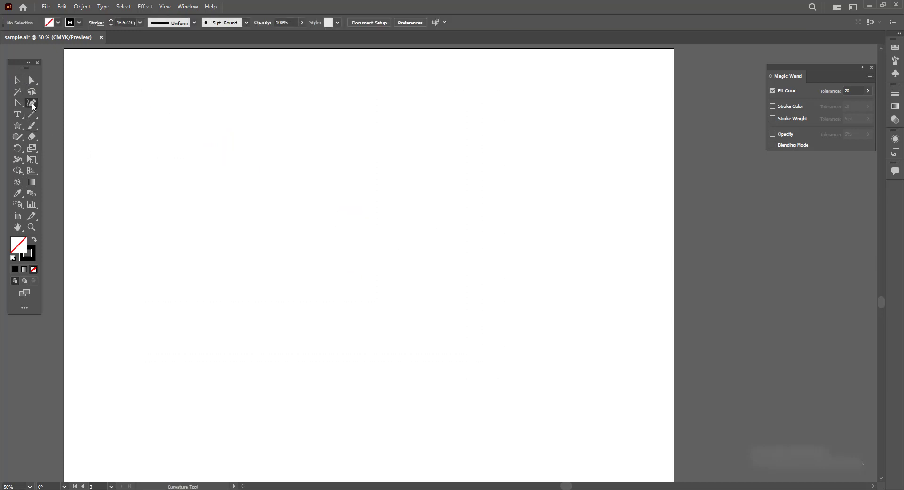
pyautogui.click(162, 253)
pyautogui.click(441, 107)
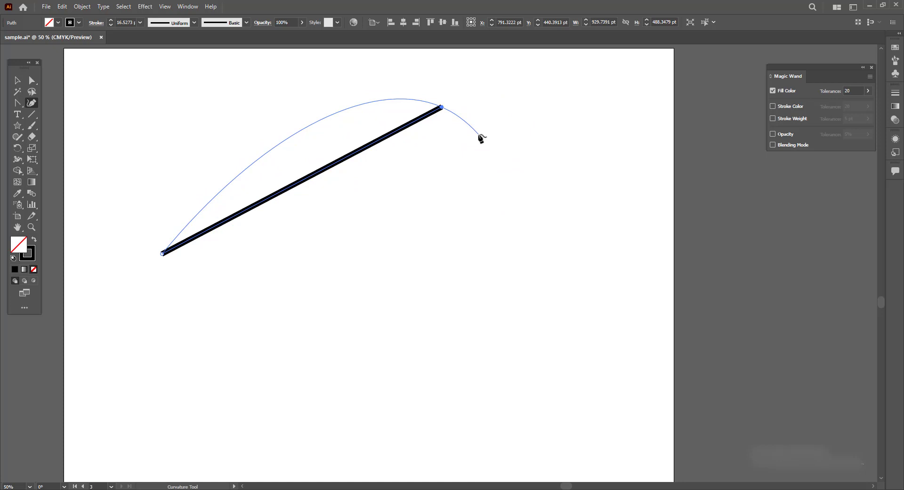
pyautogui.press('Escape')
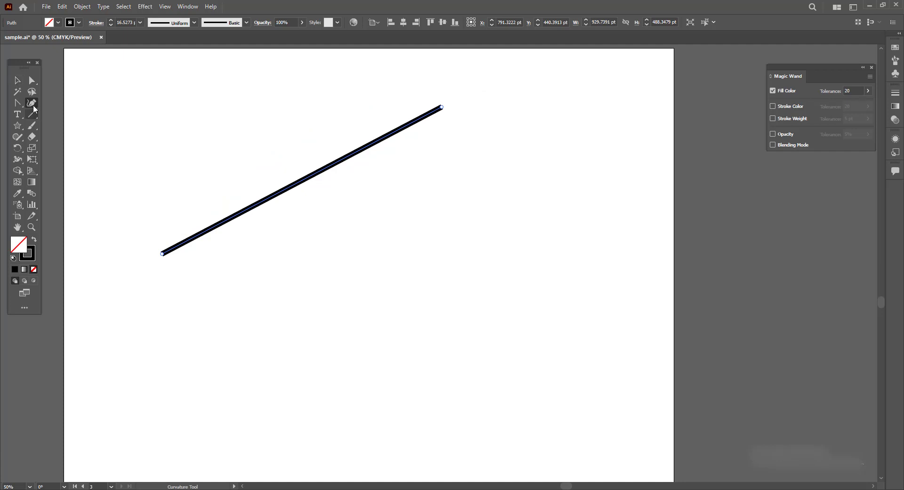
# - Draw a closed rounded shape with the Curvature tool through four points, ending back on the starting point
pyautogui.click(248, 267)
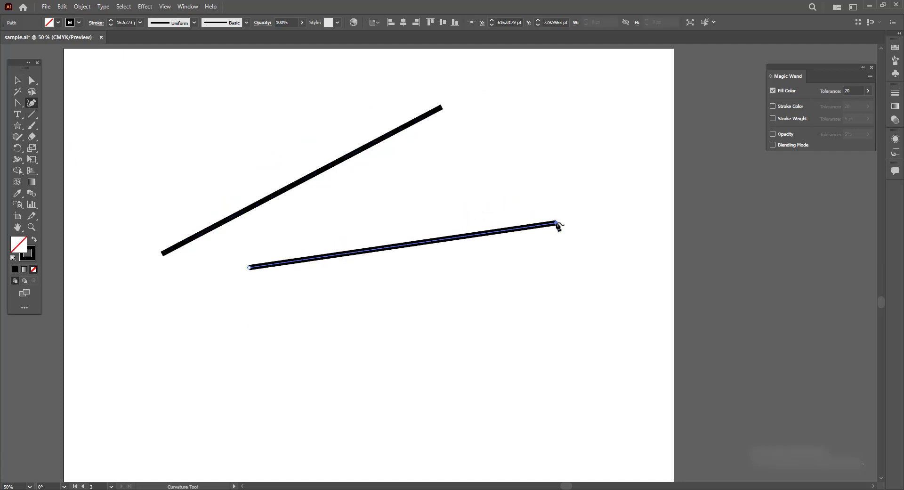
pyautogui.click(549, 180)
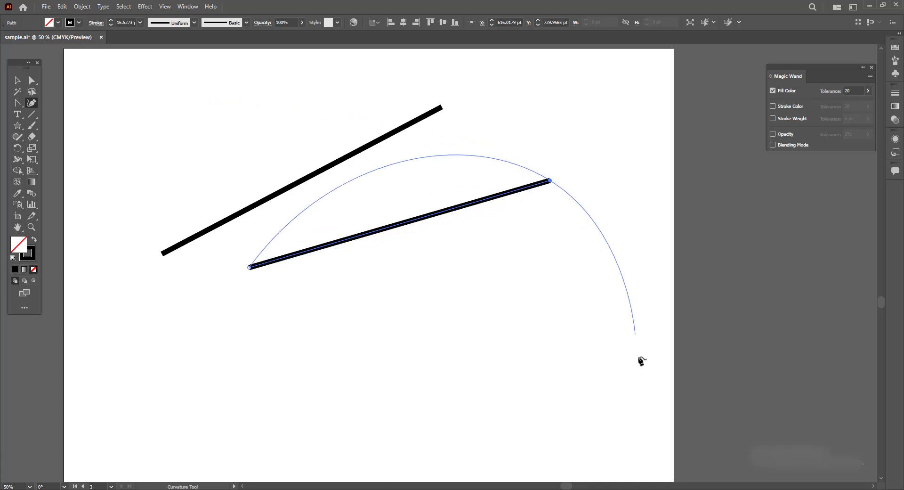
pyautogui.click(599, 384)
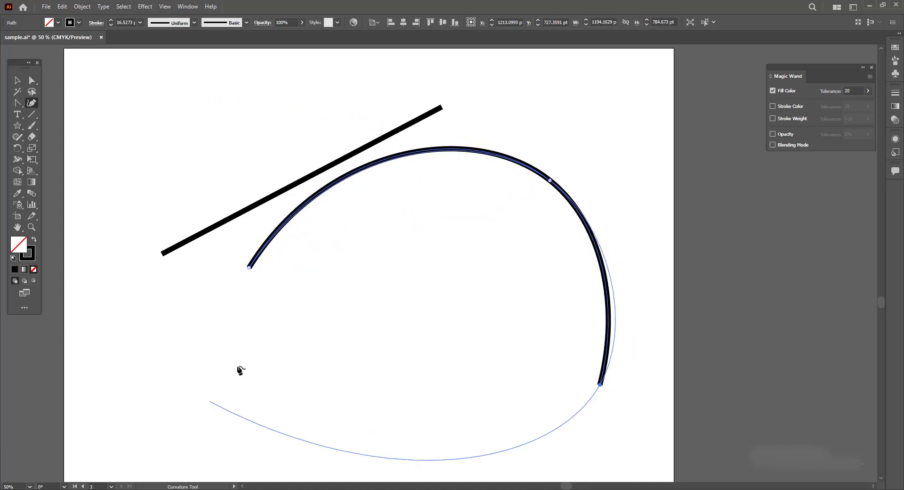
pyautogui.click(277, 432)
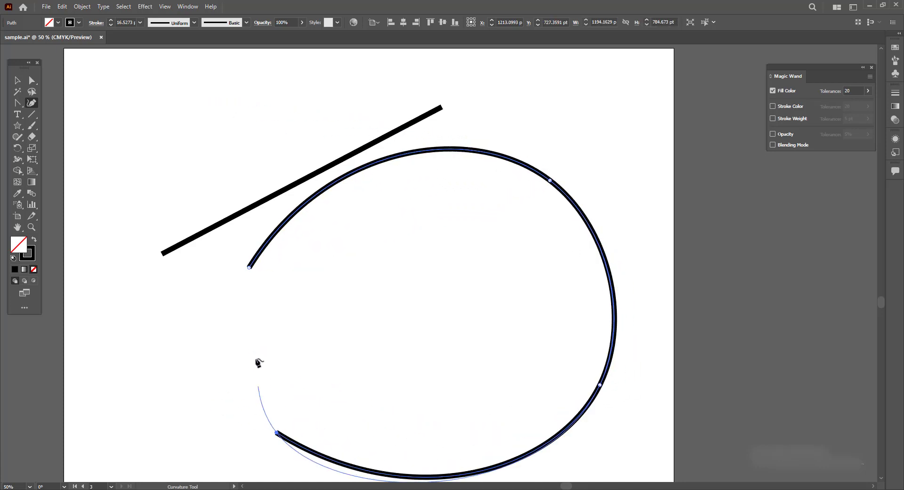
pyautogui.click(248, 268)
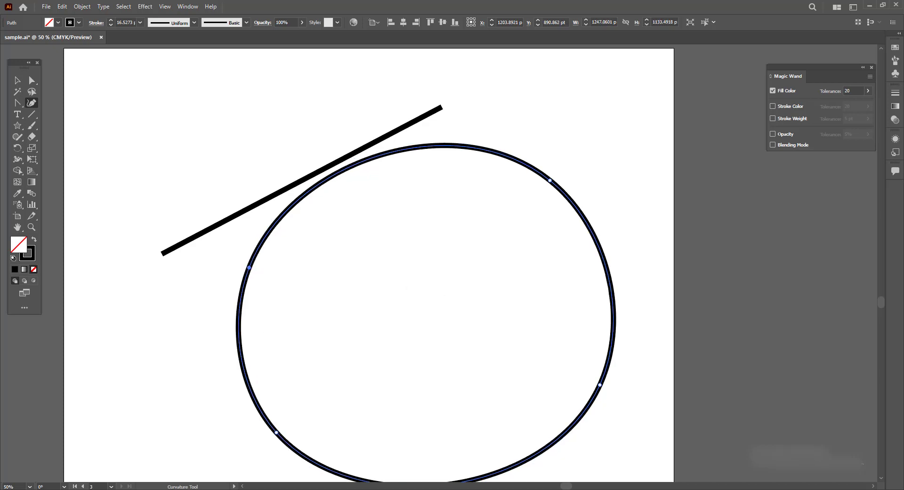
# - Move the straight line and enlarge it by stretching both corners of its bounding box
pyautogui.click(18, 81)
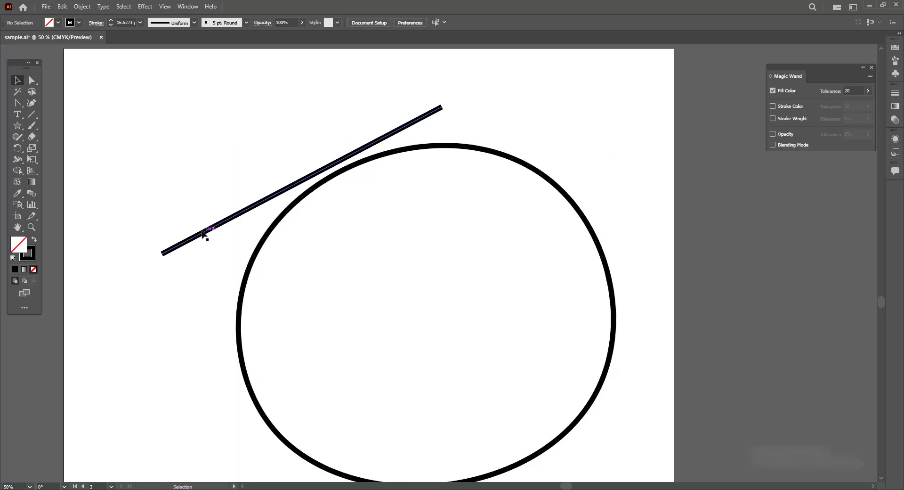
pyautogui.moveTo(206, 234); pyautogui.dragTo(264, 210)
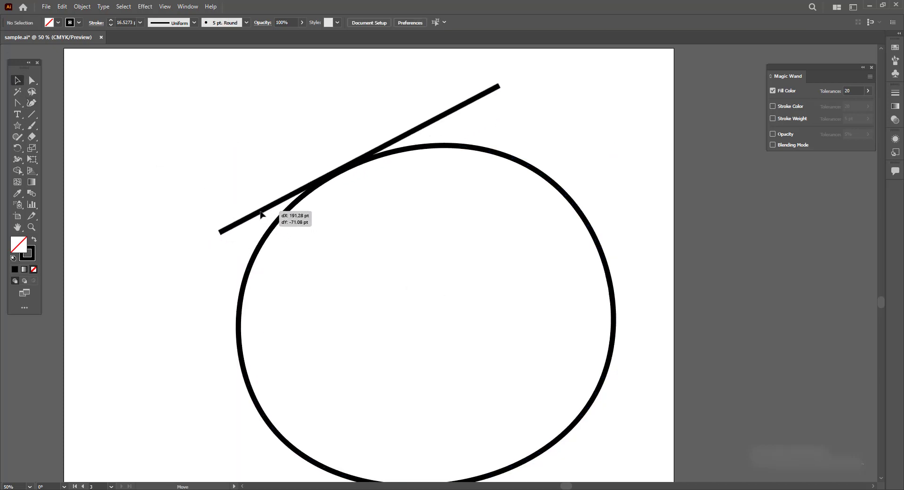
pyautogui.click(620, 254)
pyautogui.click(478, 97)
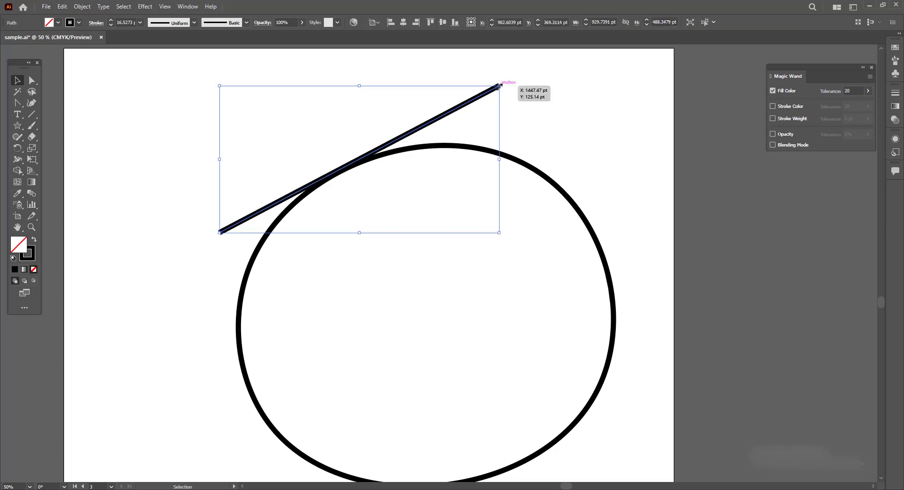
pyautogui.moveTo(499, 85)
pyautogui.mouseDown()
pyautogui.moveTo(534, 64)
pyautogui.moveTo(529, 70)
pyautogui.mouseUp()
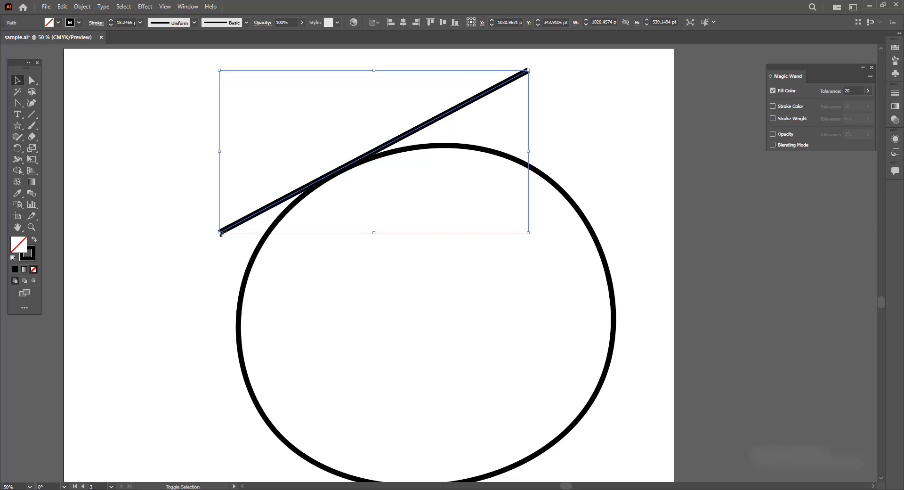
pyautogui.moveTo(220, 233); pyautogui.dragTo(114, 288)
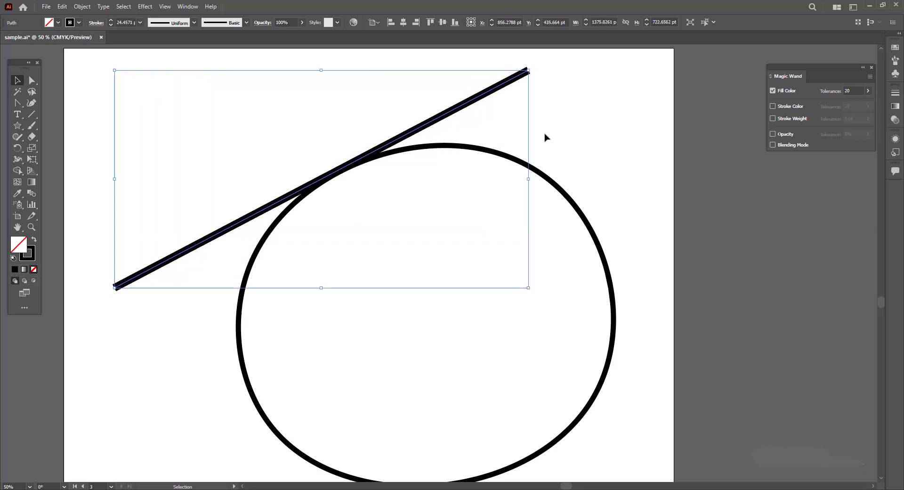
pyautogui.moveTo(488, 97); pyautogui.dragTo(438, 88)
pyautogui.hotkey('ctrl', 'z')
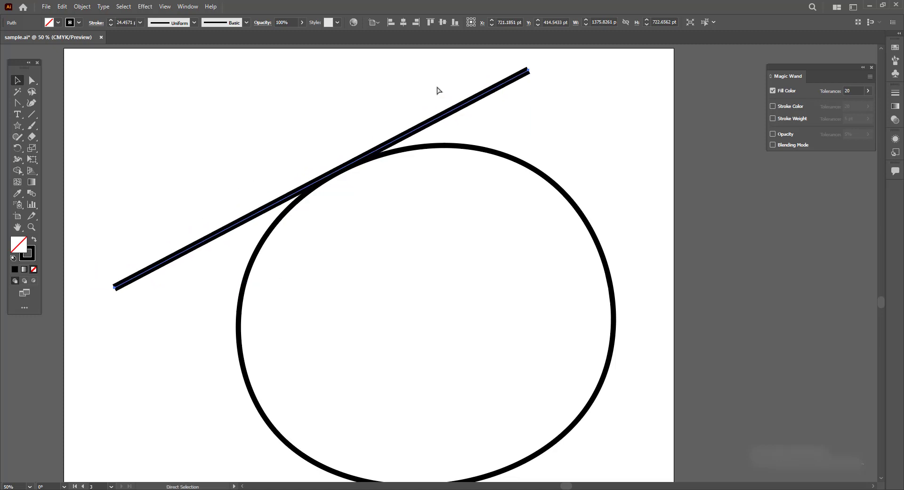
# - Delete the straight line and the closed curved shape to clear the artboard
pyautogui.press('Delete')
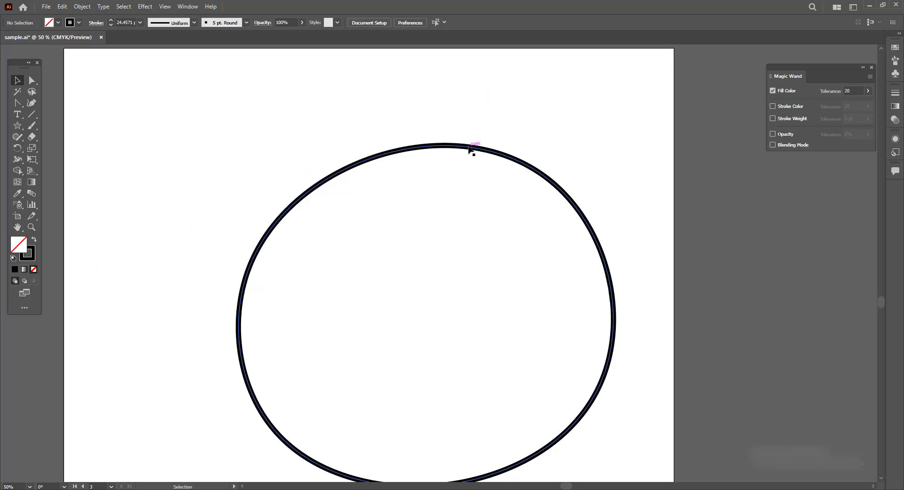
pyautogui.hotkey('ctrl', 'z')
pyautogui.press('Delete')
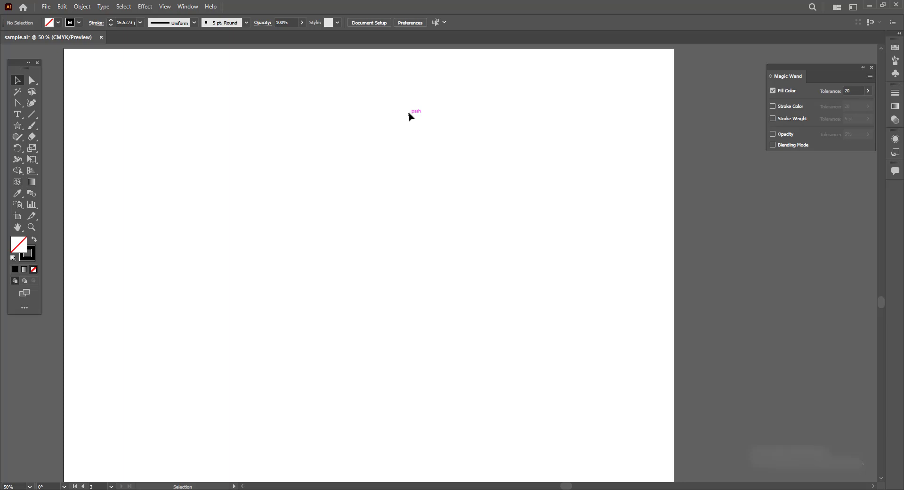
pyautogui.moveTo(264, 184); pyautogui.dragTo(286, 184)
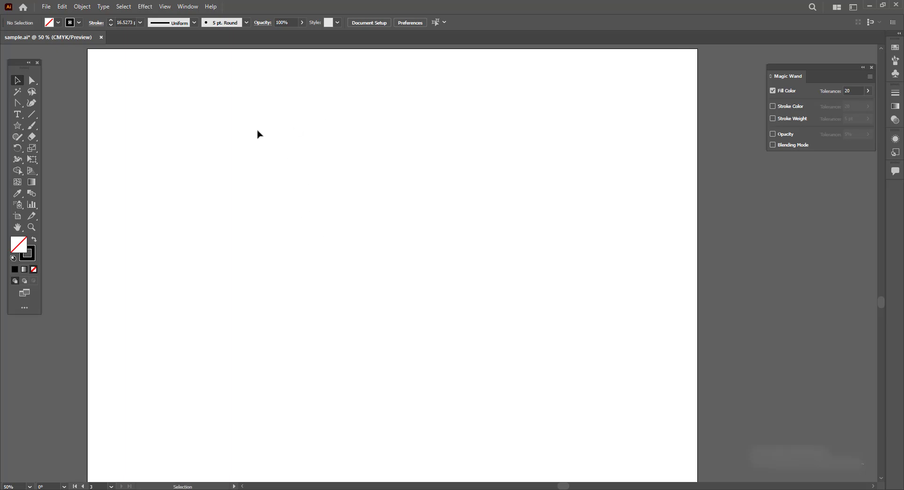